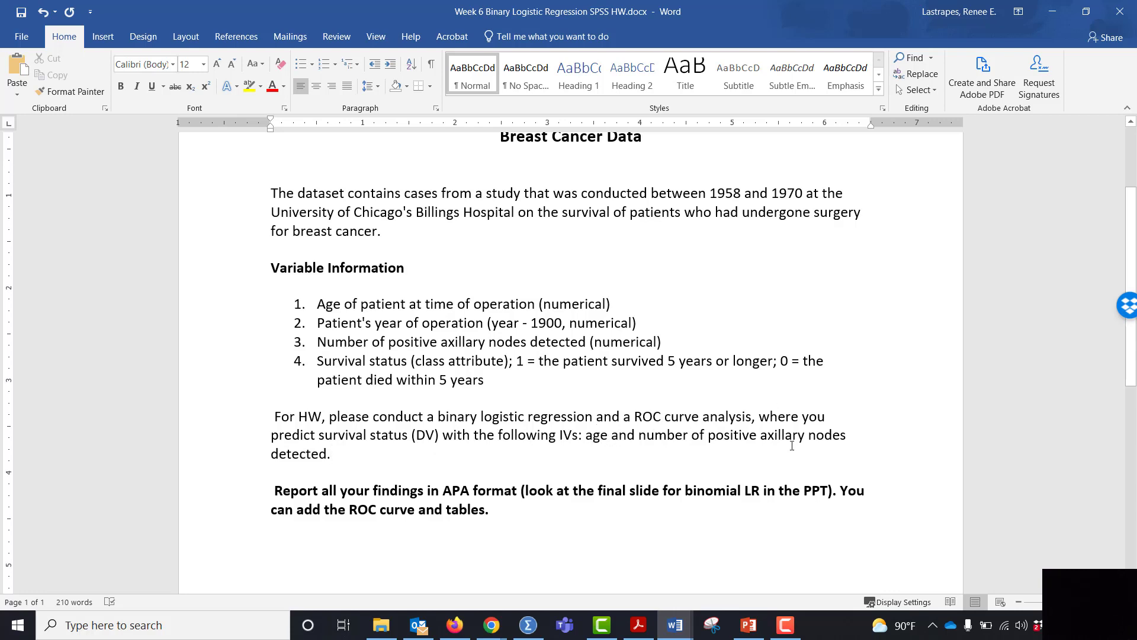
Step: Read the homework instructions, switch to PowerPoint and review the ROC curve slide and the APA reporting example slide
scroll(660, 432, down, 2)
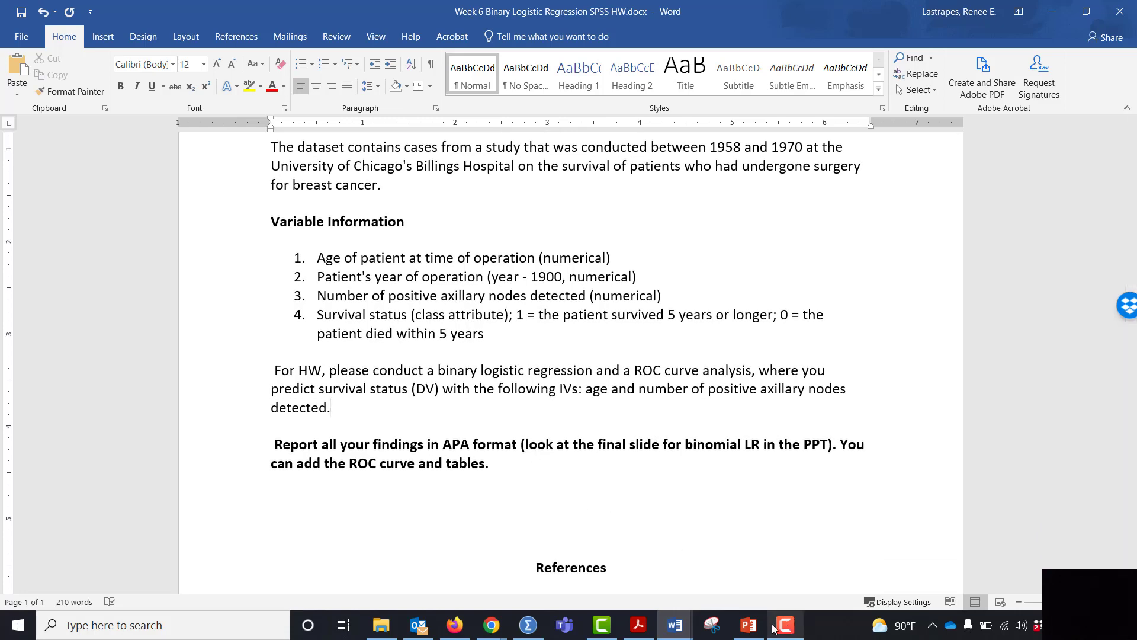
click(749, 625)
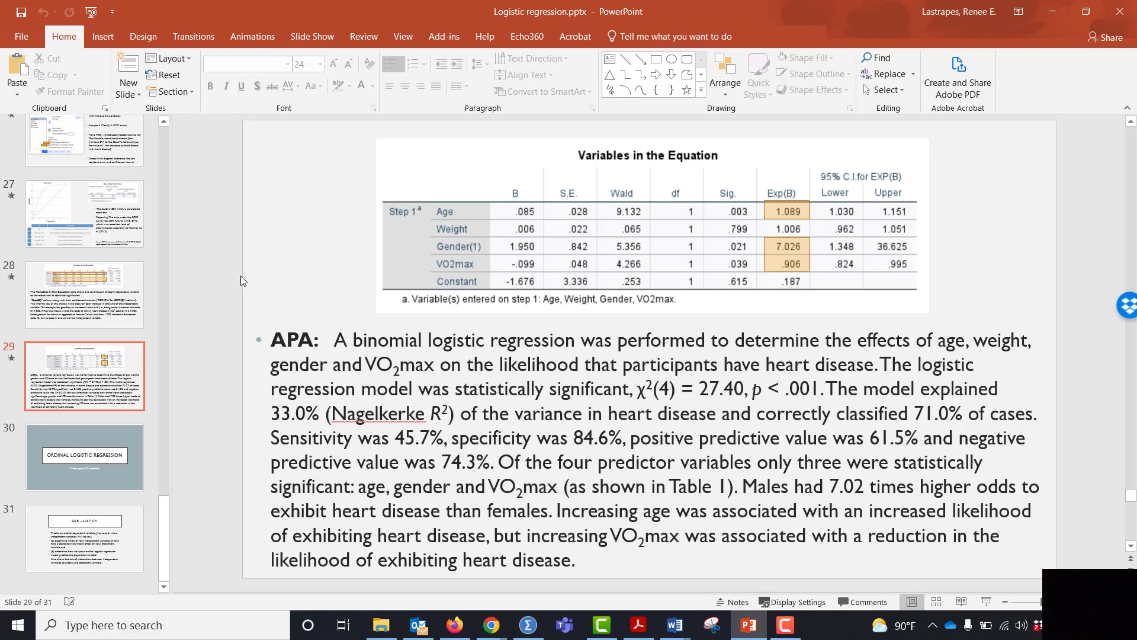
click(112, 225)
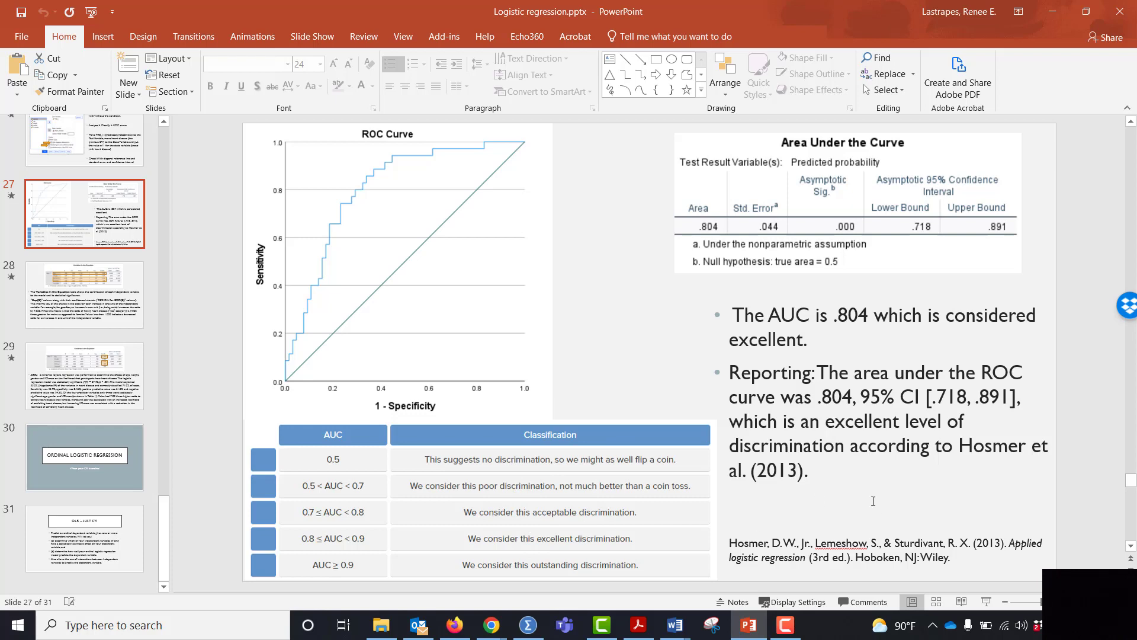
click(135, 398)
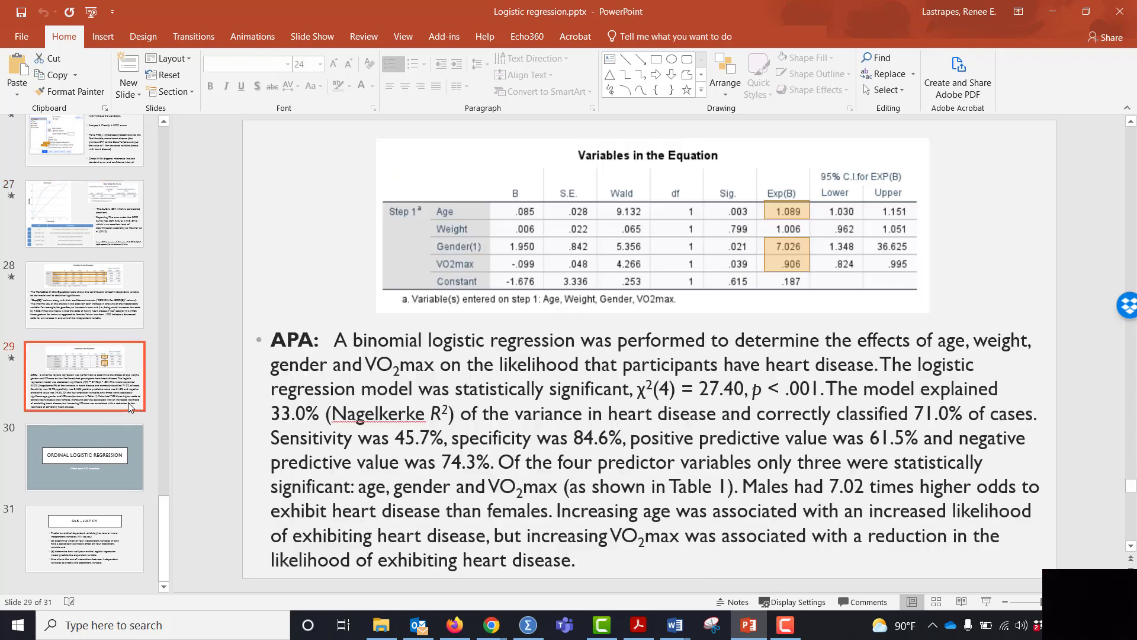
Step: Switch to SPSS, widen the Name column in the variable definitions and check the value labels of Survival_status
click(528, 624)
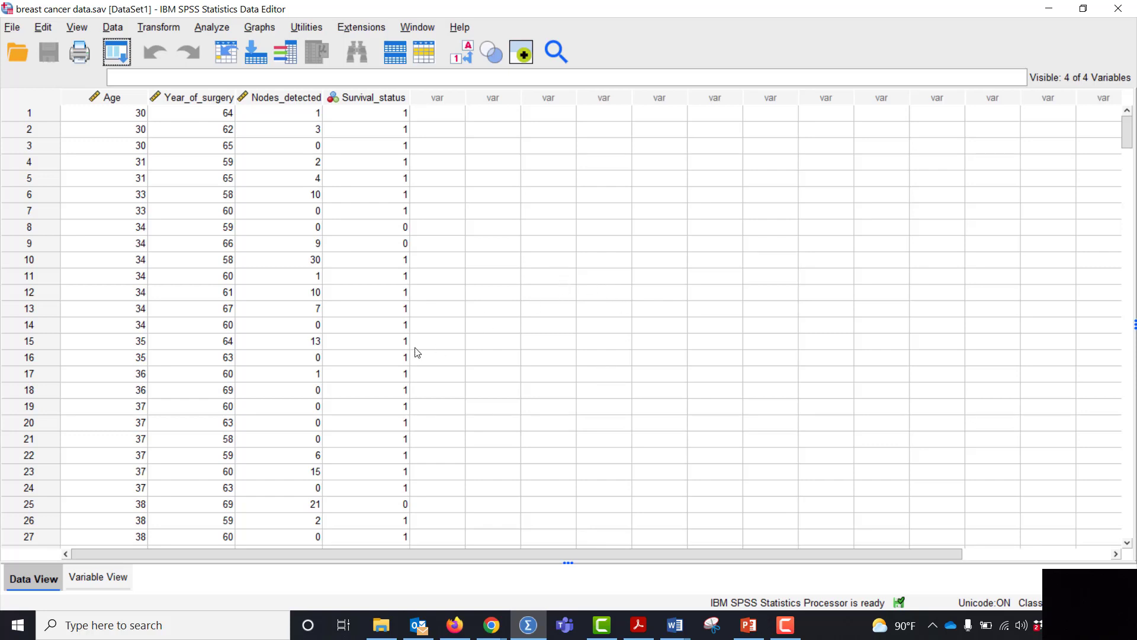
click(113, 574)
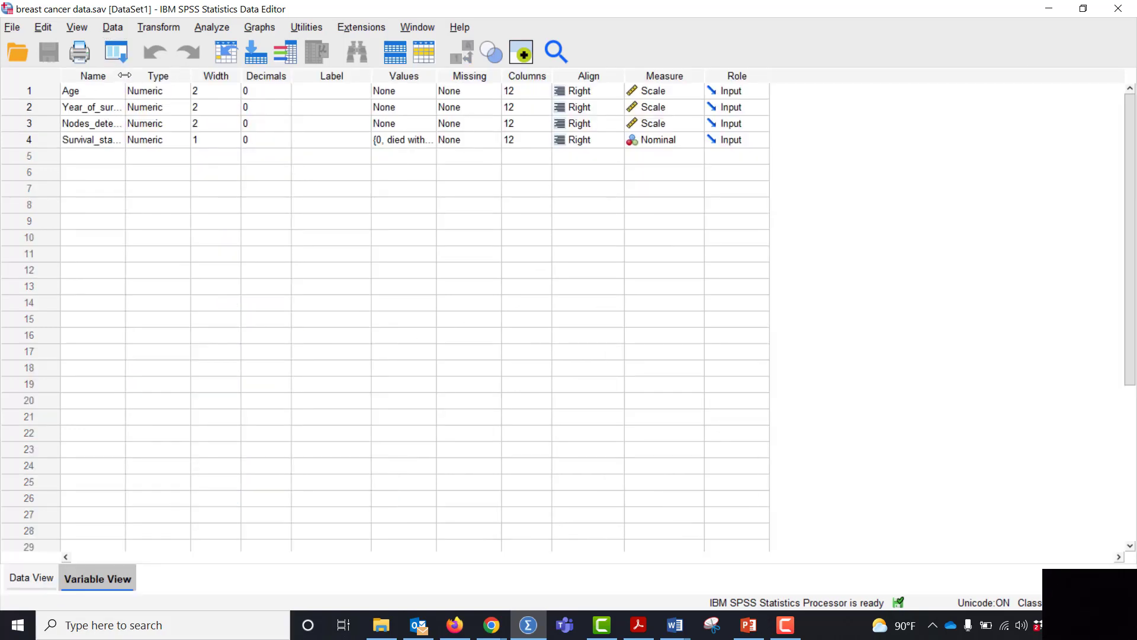
drag(123, 81, 159, 81)
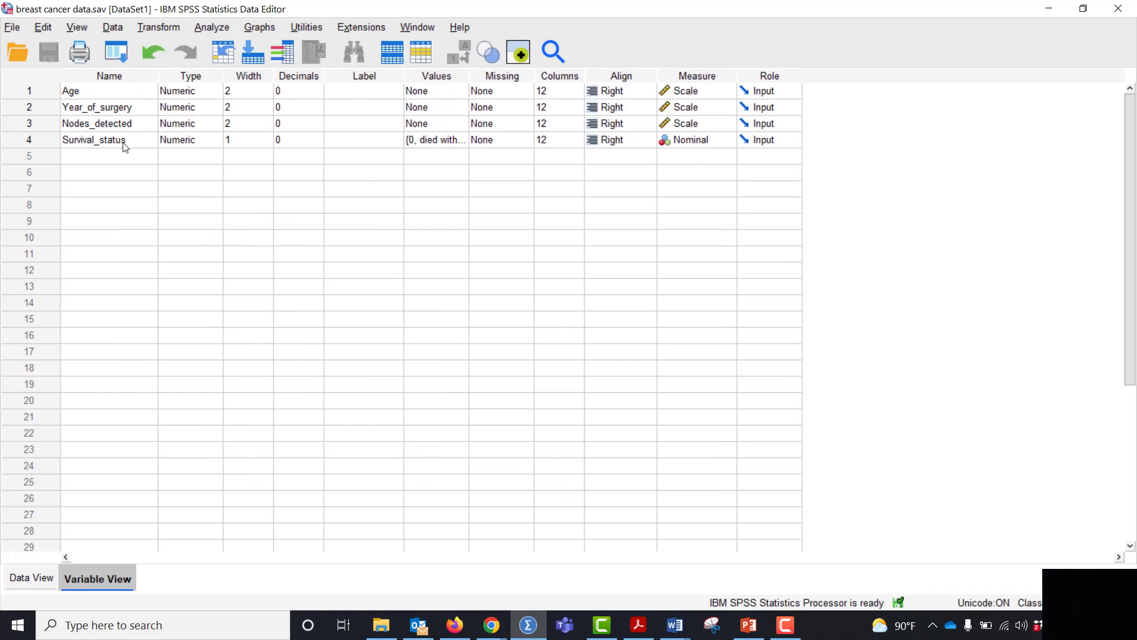
double_click(460, 140)
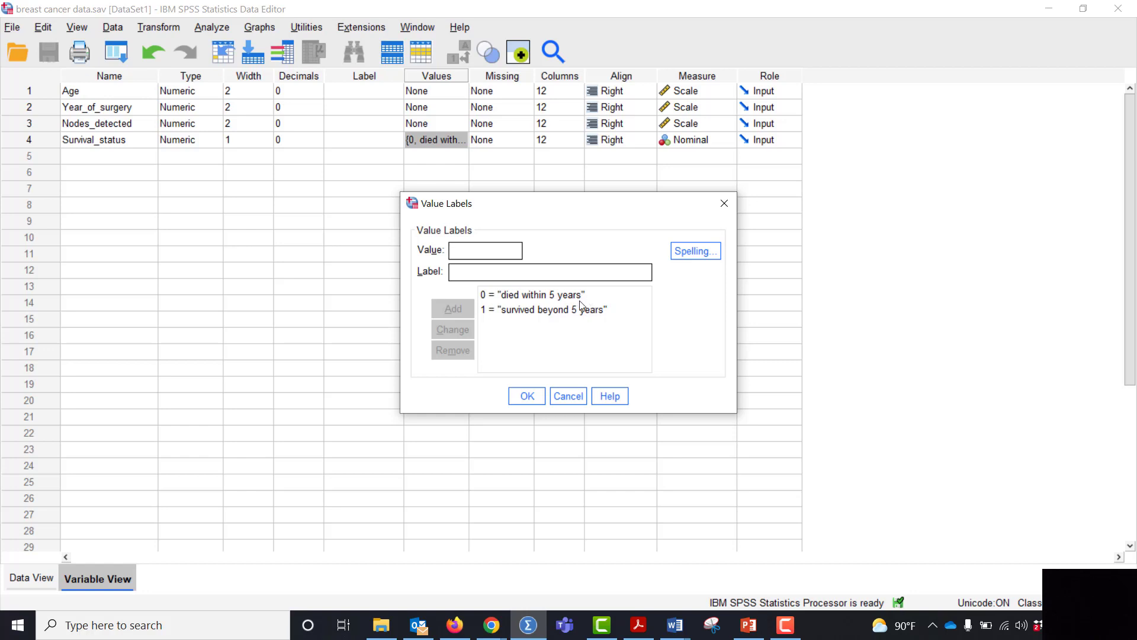
click(528, 395)
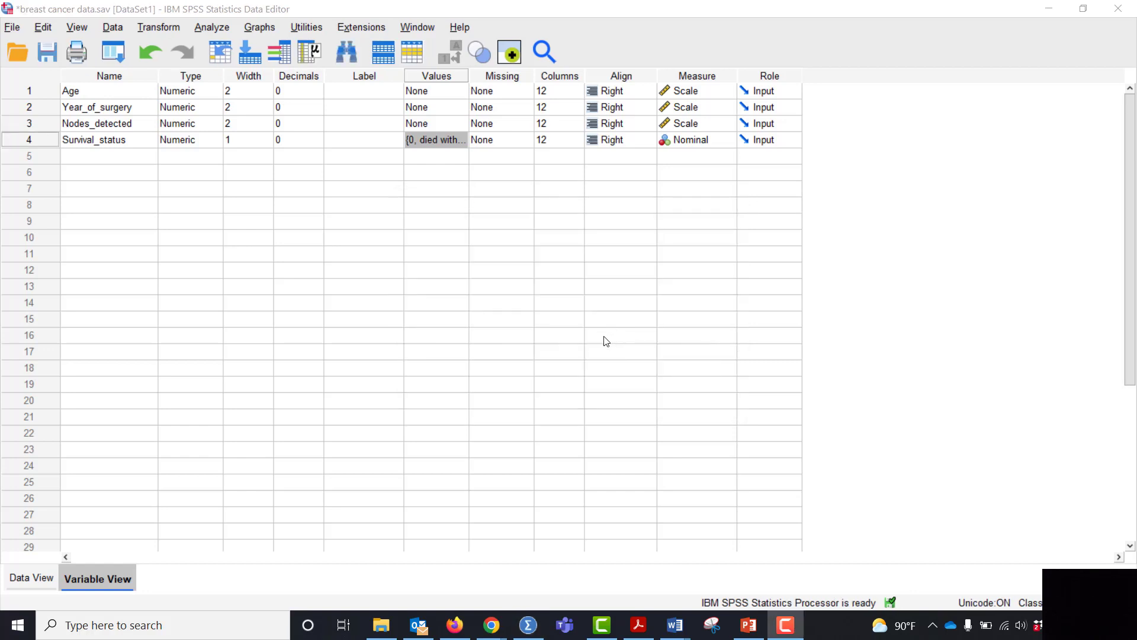
Step: Start a Linear Regression with its previous settings cleared and assign Survival_status as the dependent variable
click(204, 28)
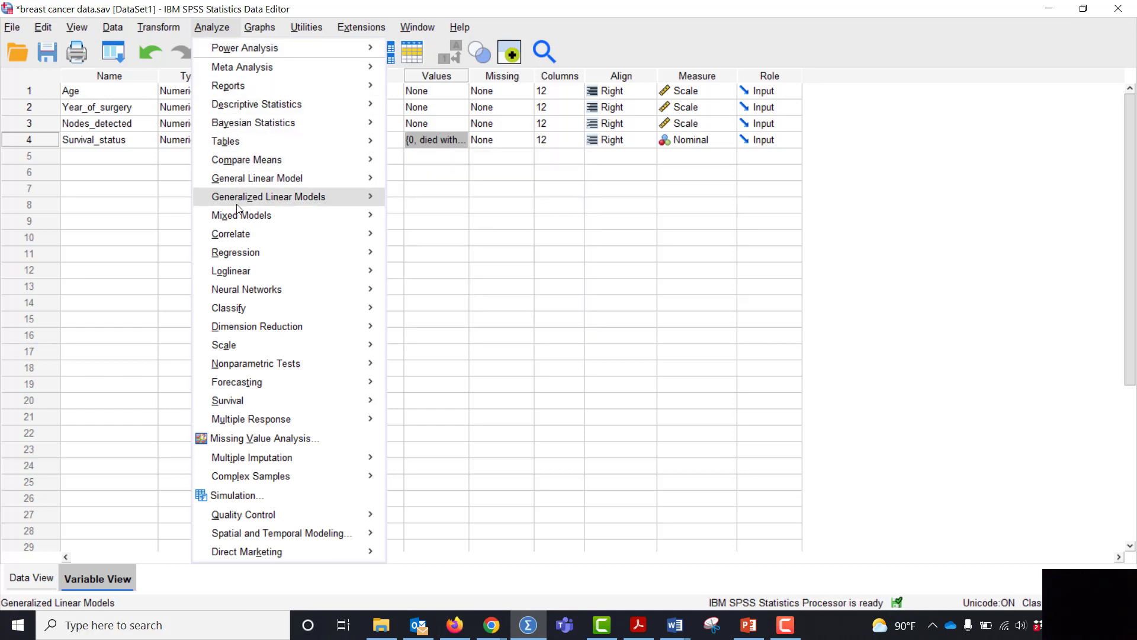
mouse_move(241, 240)
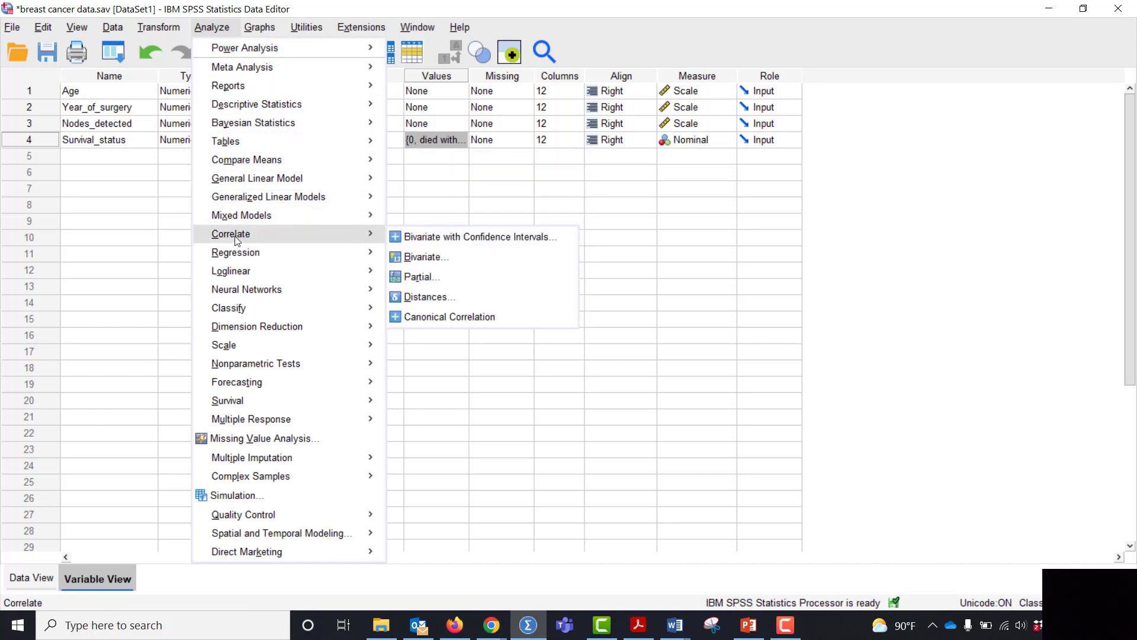
mouse_move(235, 258)
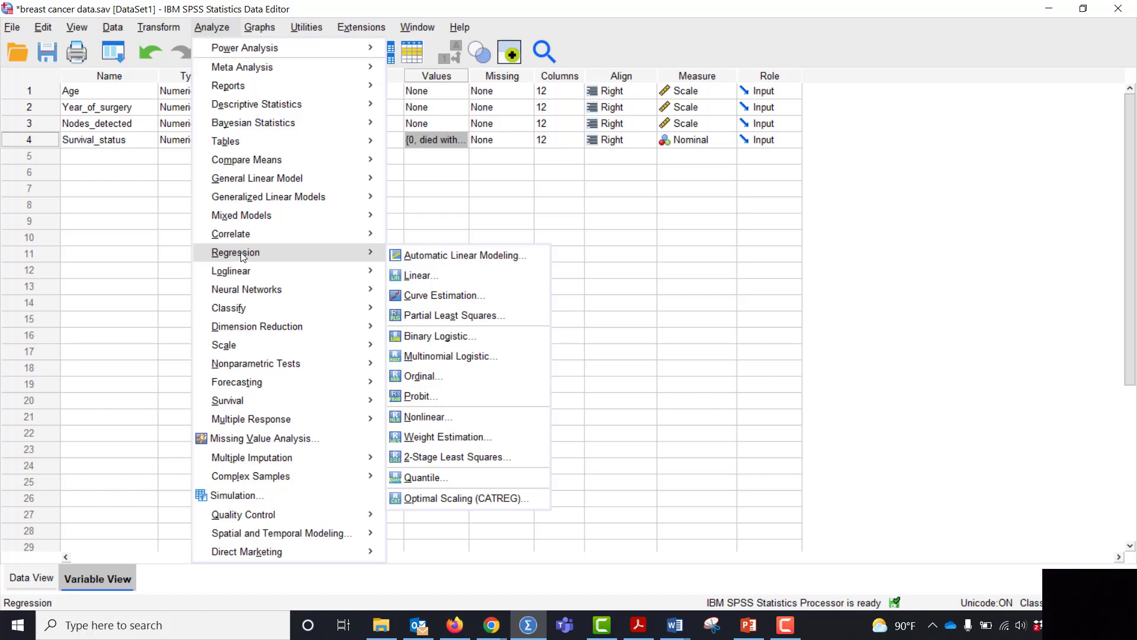
click(411, 277)
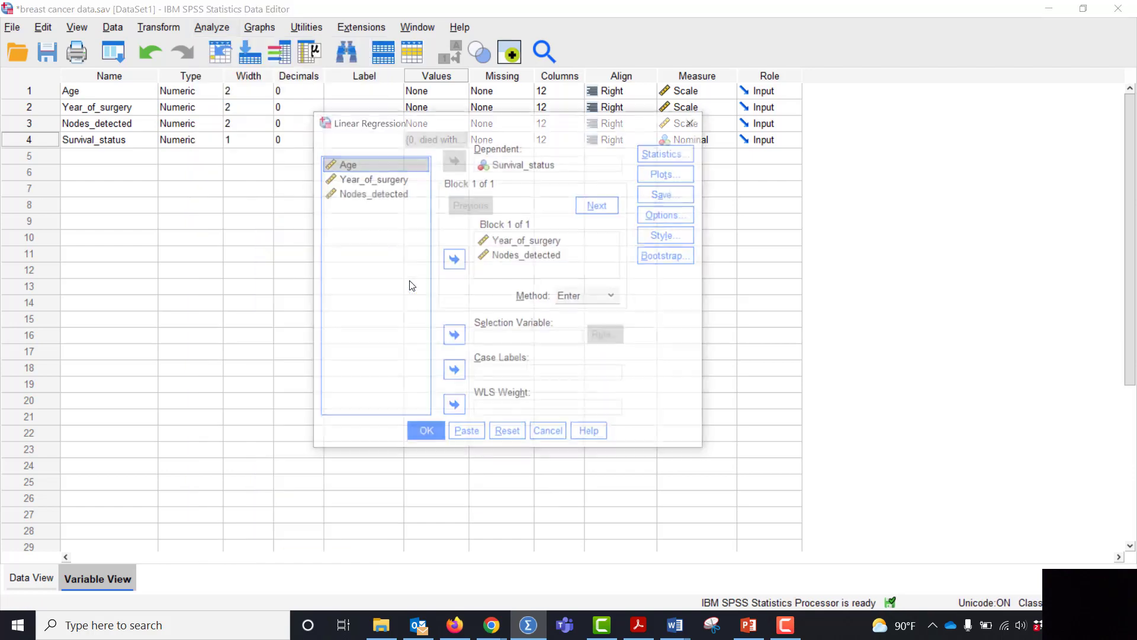
click(519, 432)
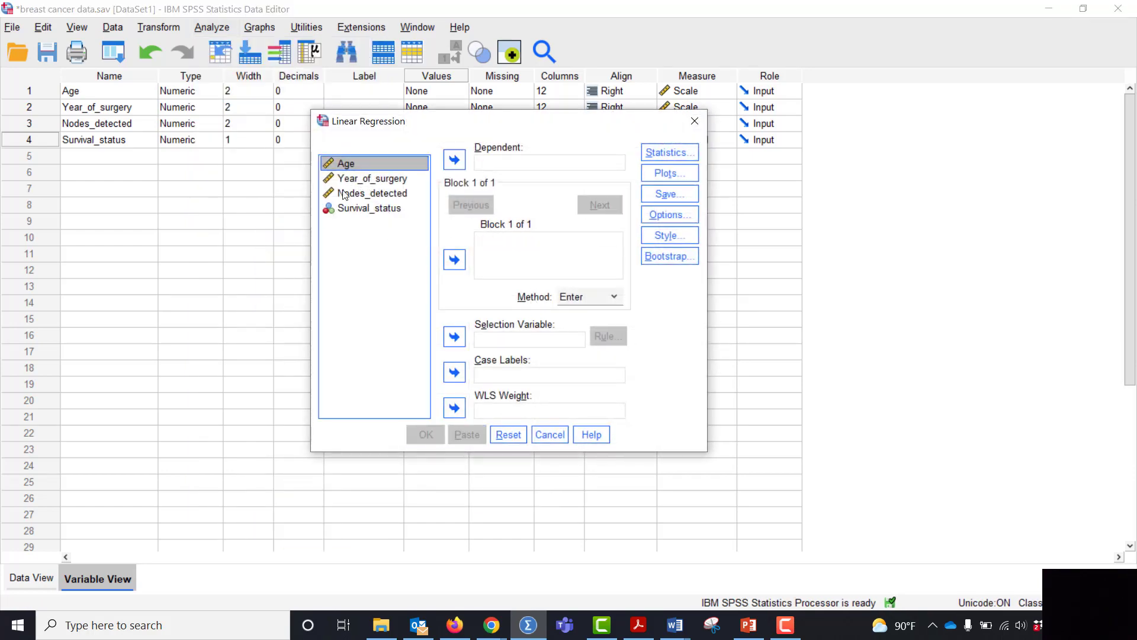
click(356, 210)
click(456, 160)
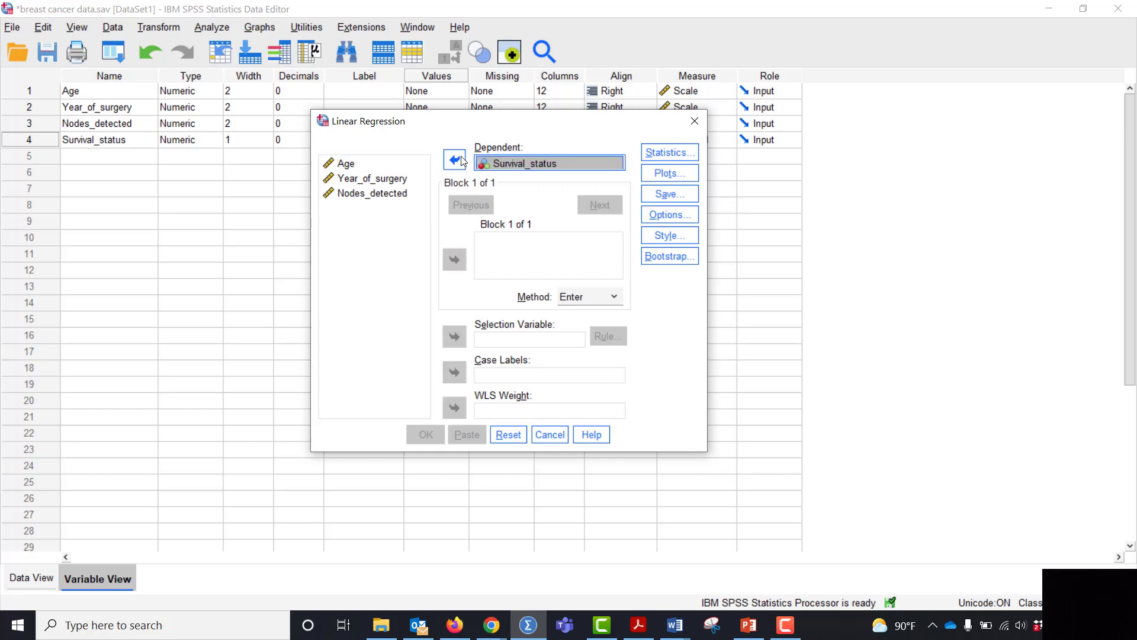
Step: Add Year_of_surgery and Nodes_detected as the independent variables of the linear regression
click(351, 165)
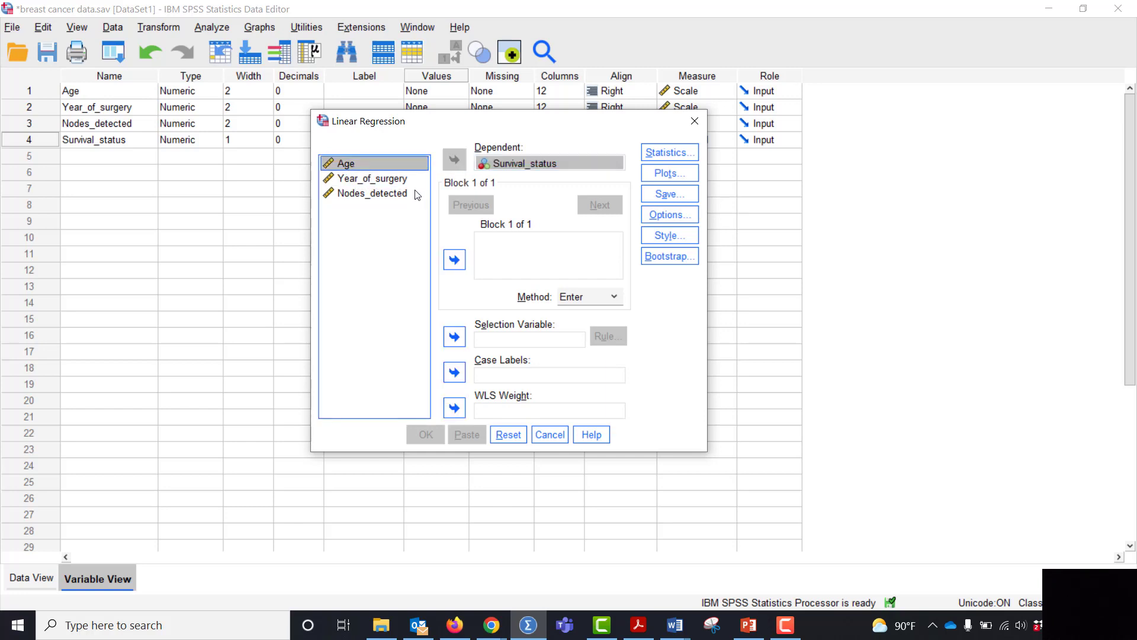
click(372, 179)
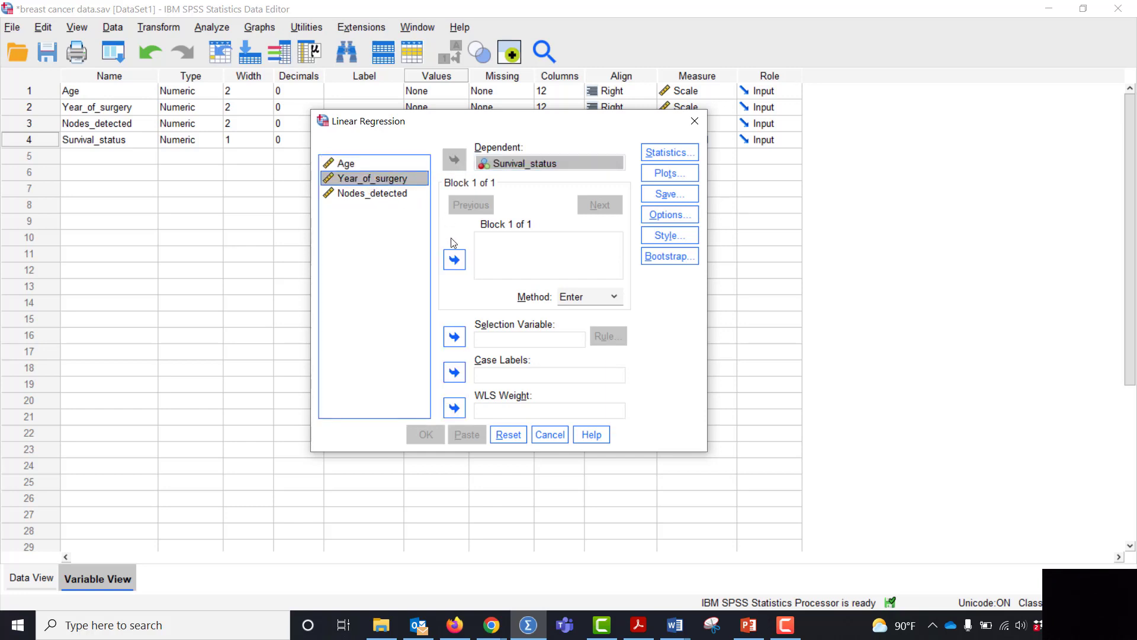
click(454, 259)
click(379, 193)
click(450, 256)
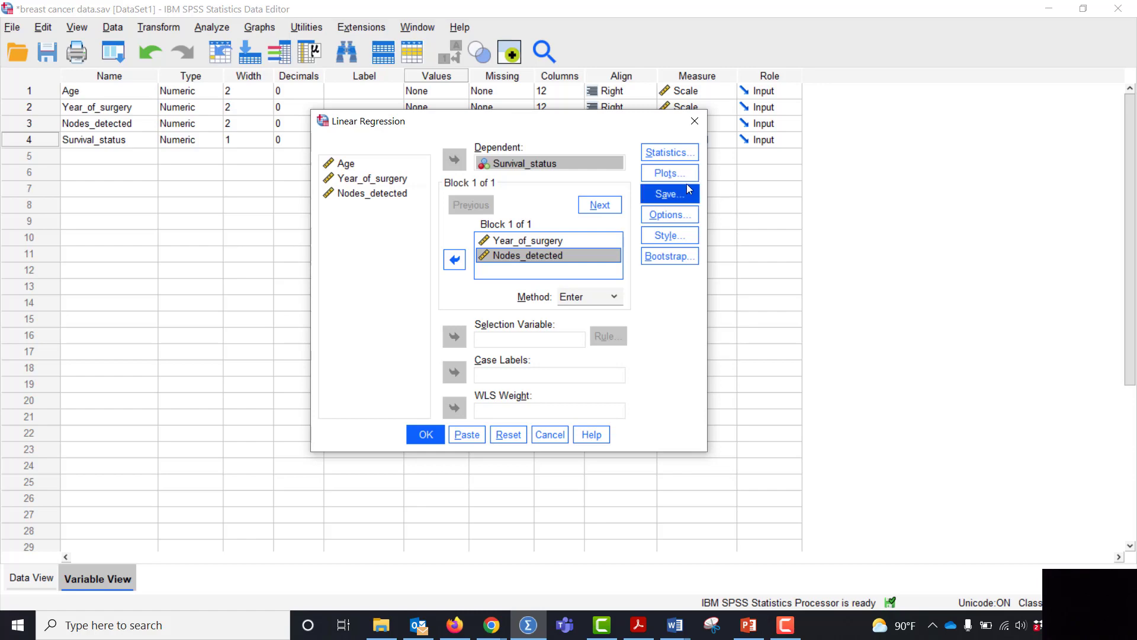
Step: Request collinearity diagnostics, run the linear regression and check the tolerance and VIF values in the Coefficients table
click(669, 152)
click(604, 324)
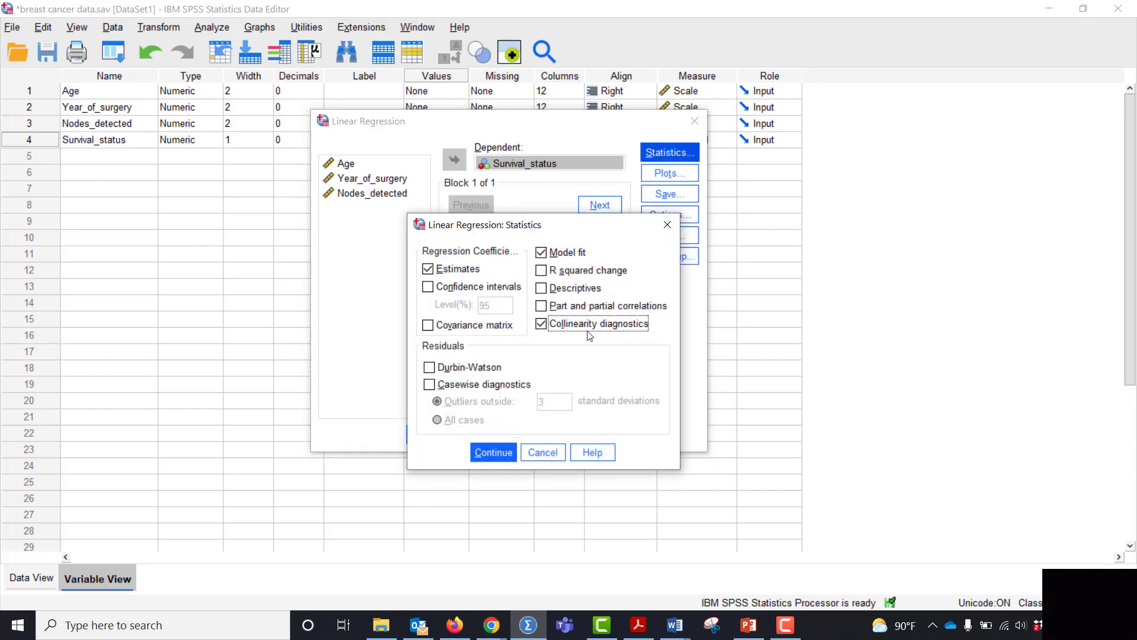
click(498, 452)
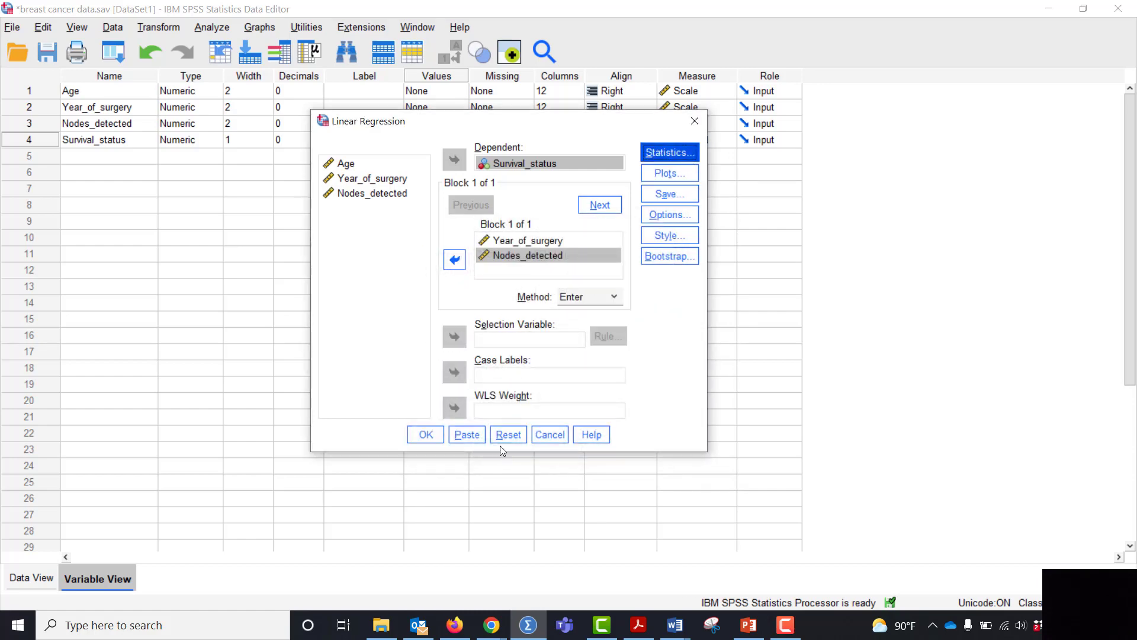
click(424, 434)
scroll(718, 414, down, 5)
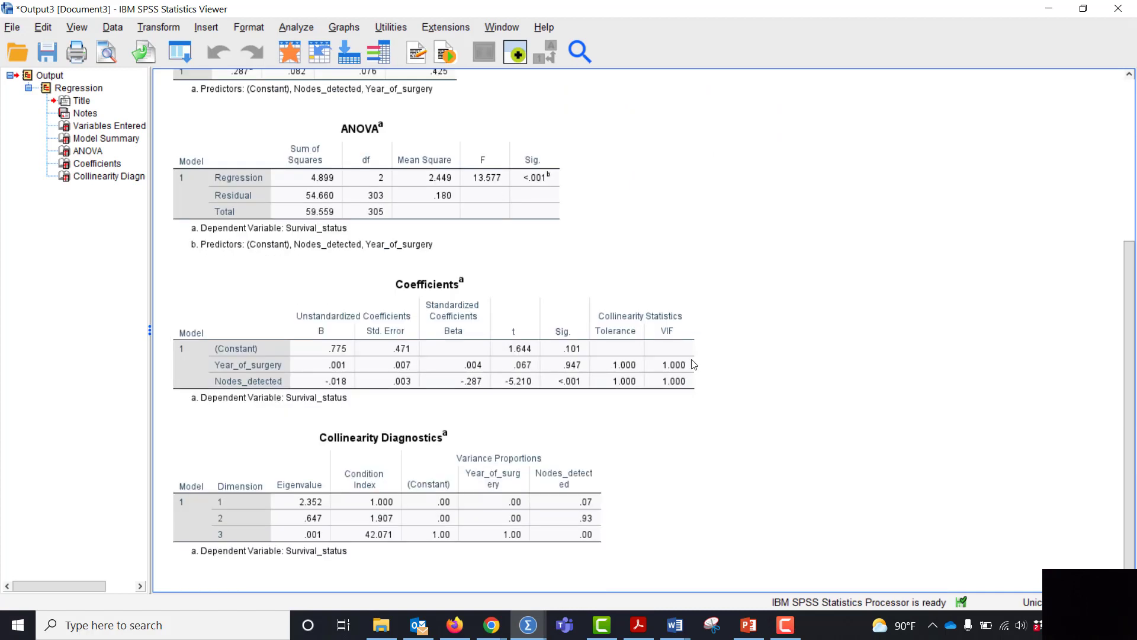
click(629, 352)
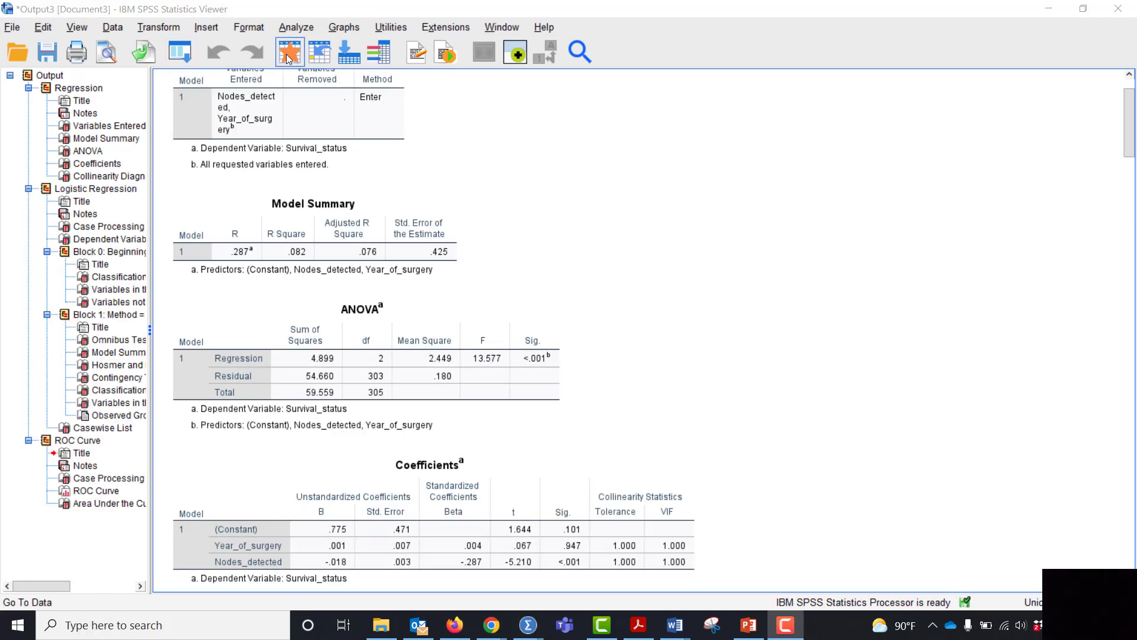
Step: Start a Binary Logistic regression with cleared settings and assign Survival_status as the dependent variable
click(285, 30)
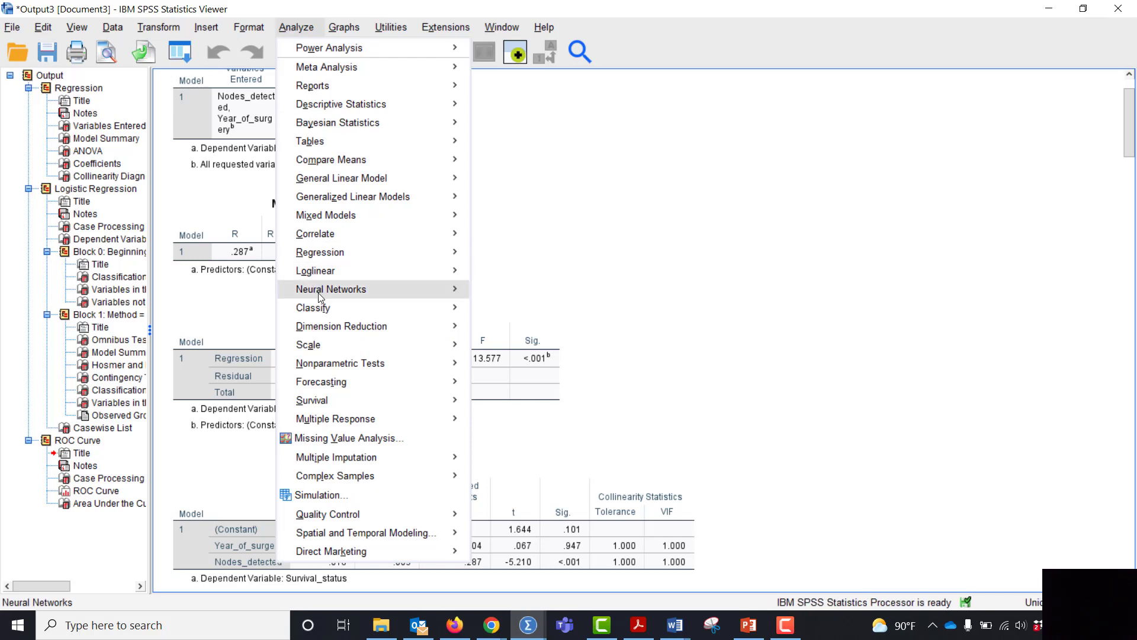
mouse_move(339, 261)
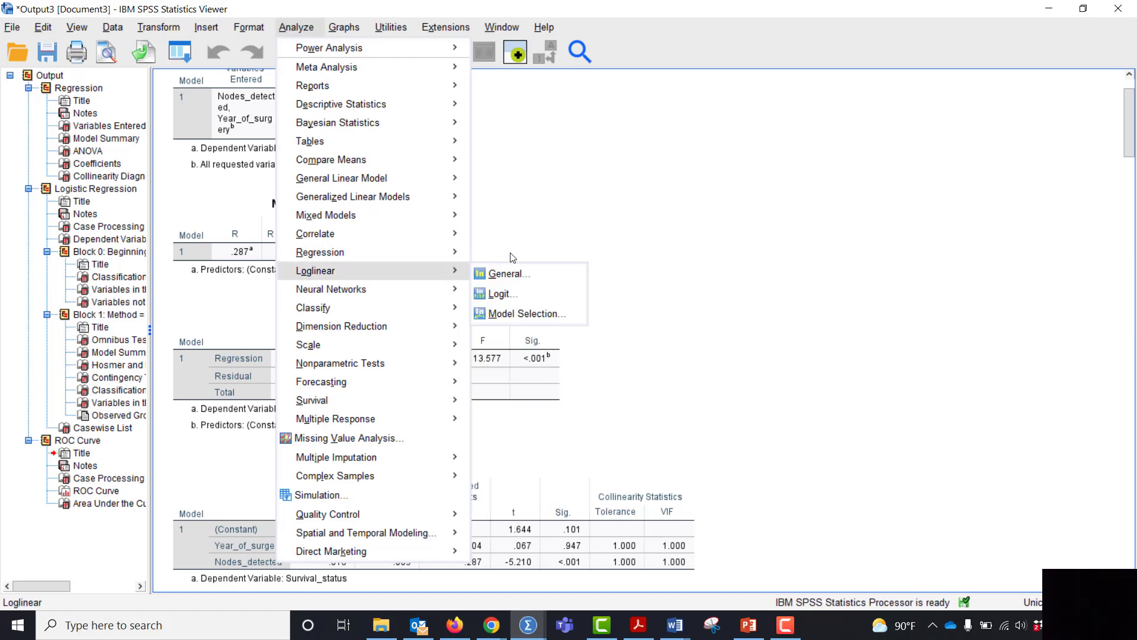
click(508, 338)
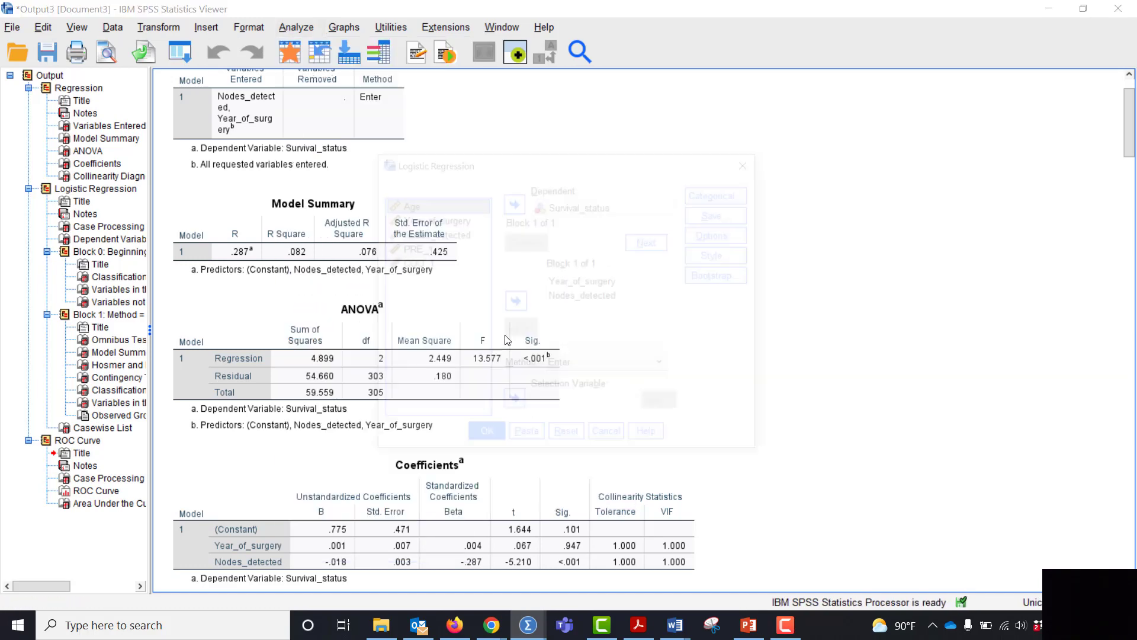
click(428, 248)
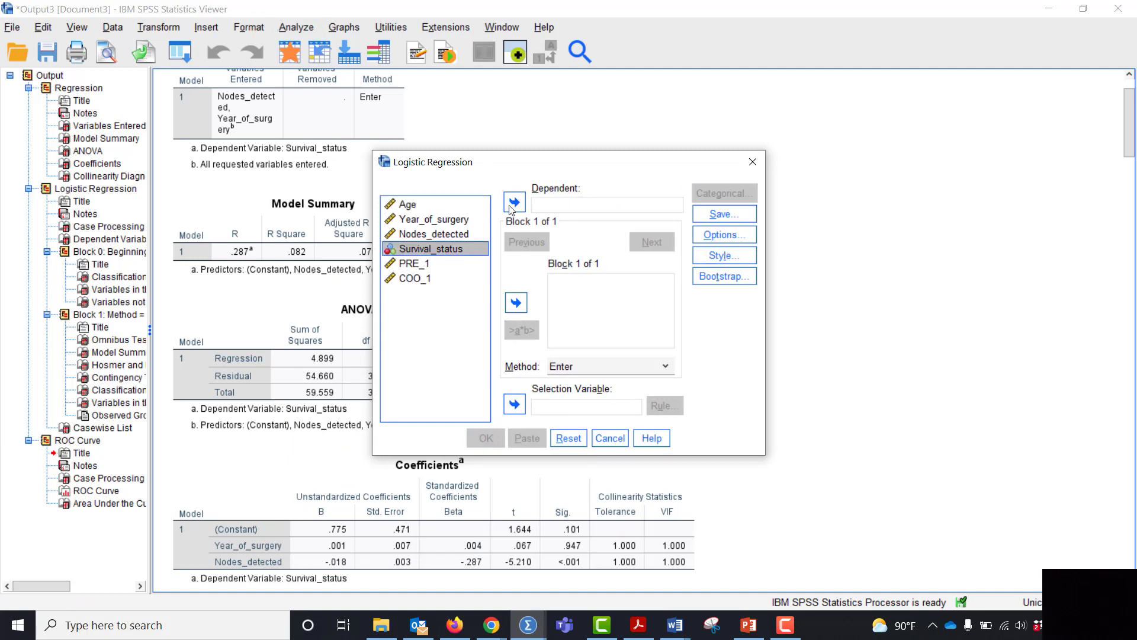
click(514, 202)
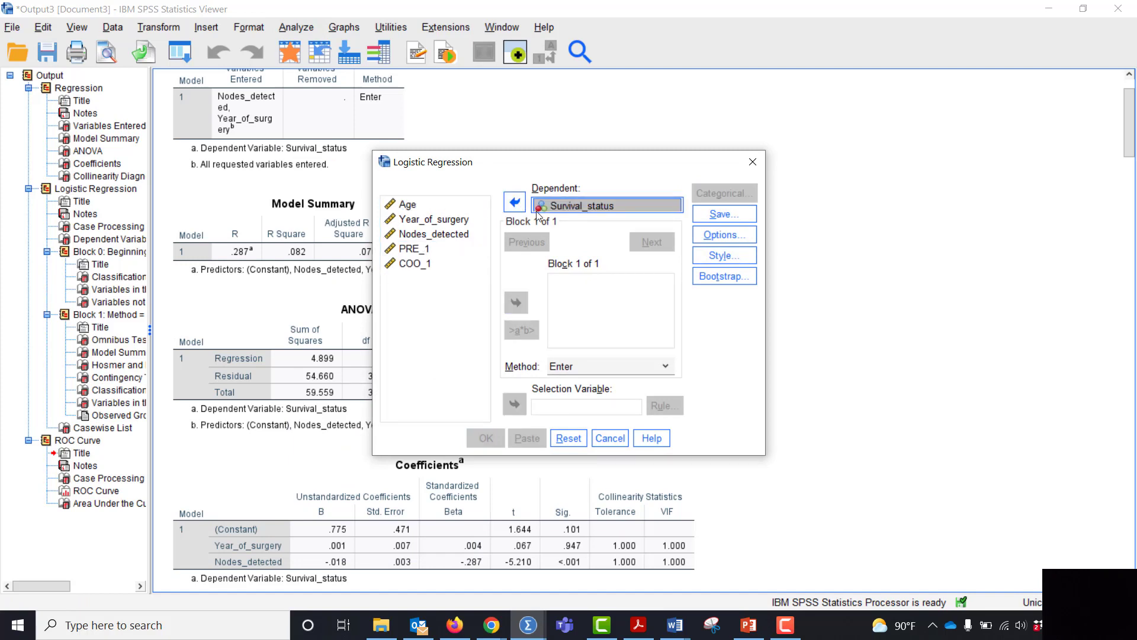
Step: Add Year_of_surgery and Nodes_detected as the covariates of the logistic regression
click(424, 219)
click(515, 302)
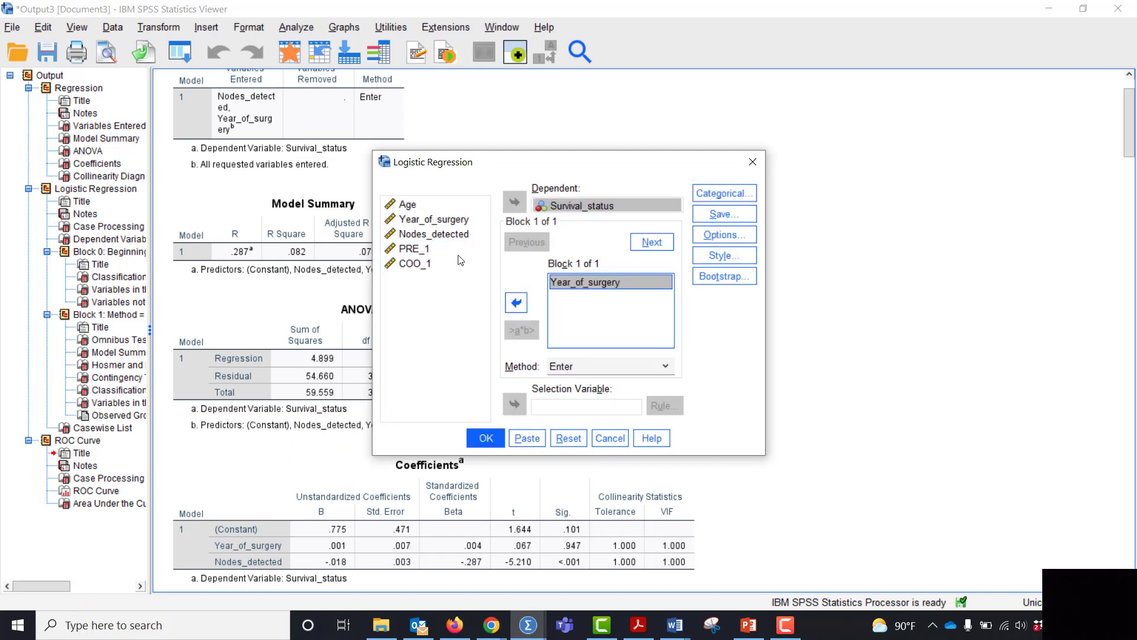
click(446, 238)
click(516, 303)
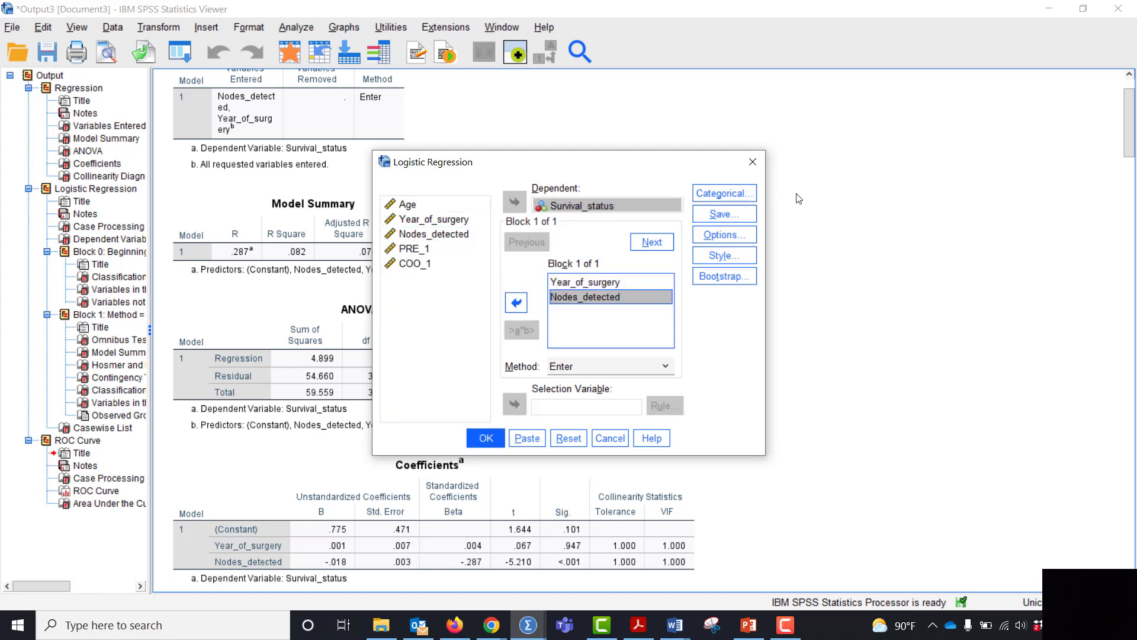
Step: Set the logistic regression to save the predicted probabilities, keeping the covariance matrix included
click(748, 193)
click(724, 214)
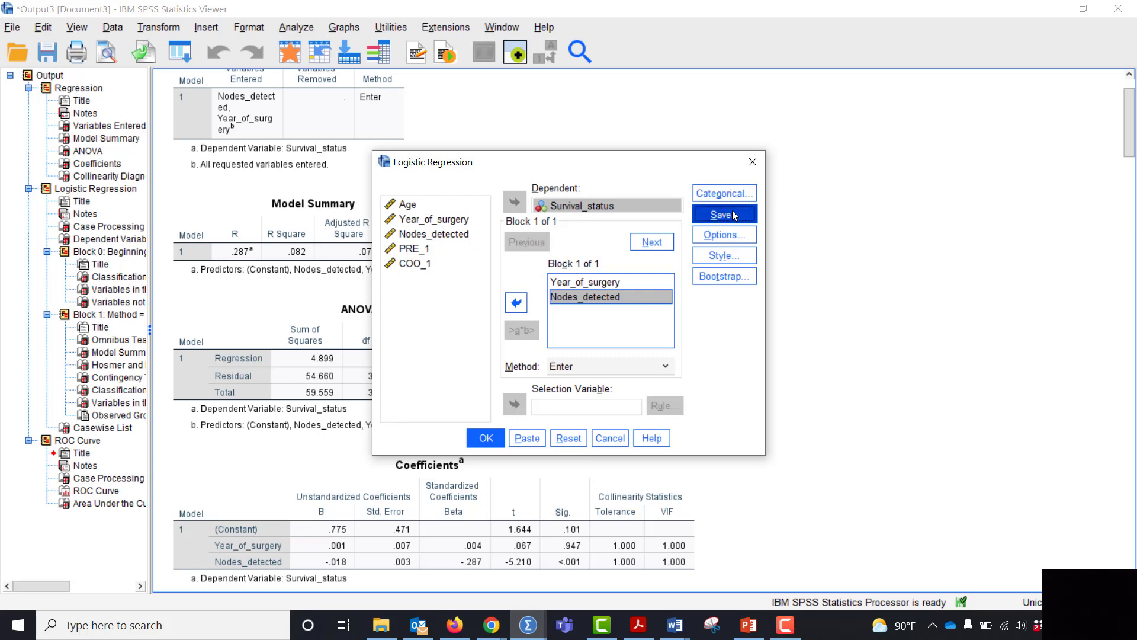
click(513, 231)
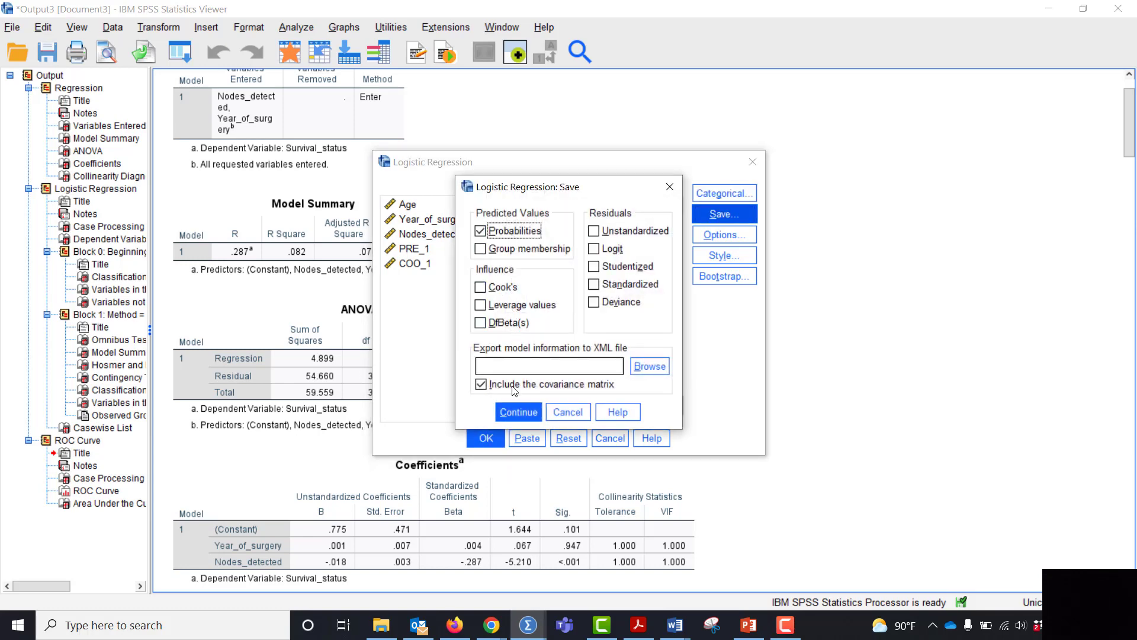
click(519, 412)
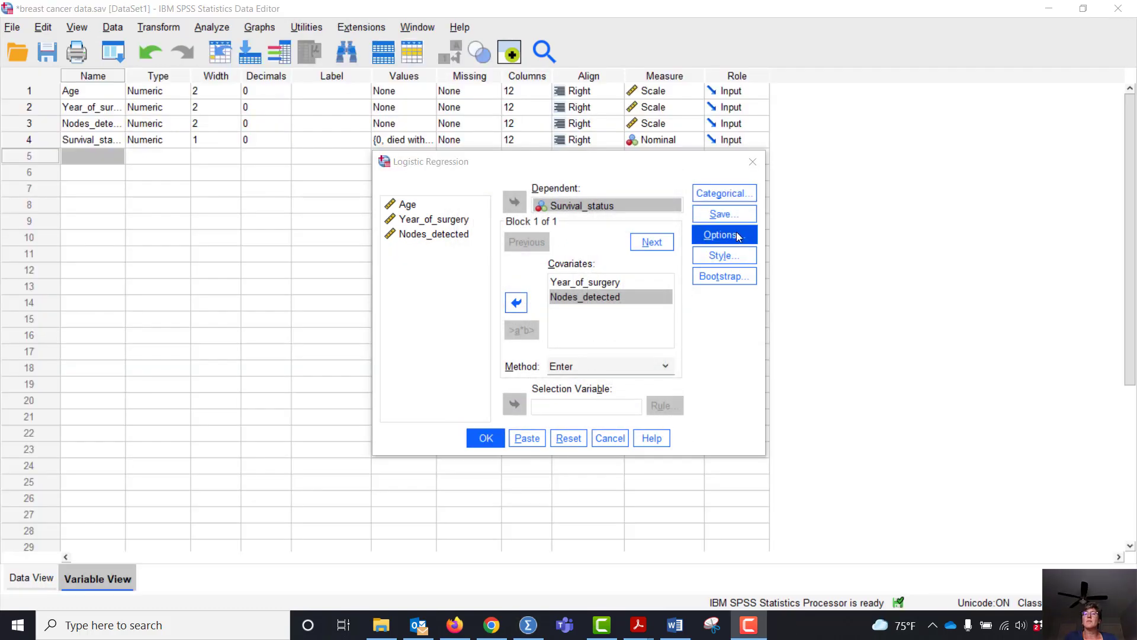
Step: Request classification plots, Hosmer-Lemeshow goodness-of-fit and a 95% CI for exp(B) in the logistic regression options
click(737, 234)
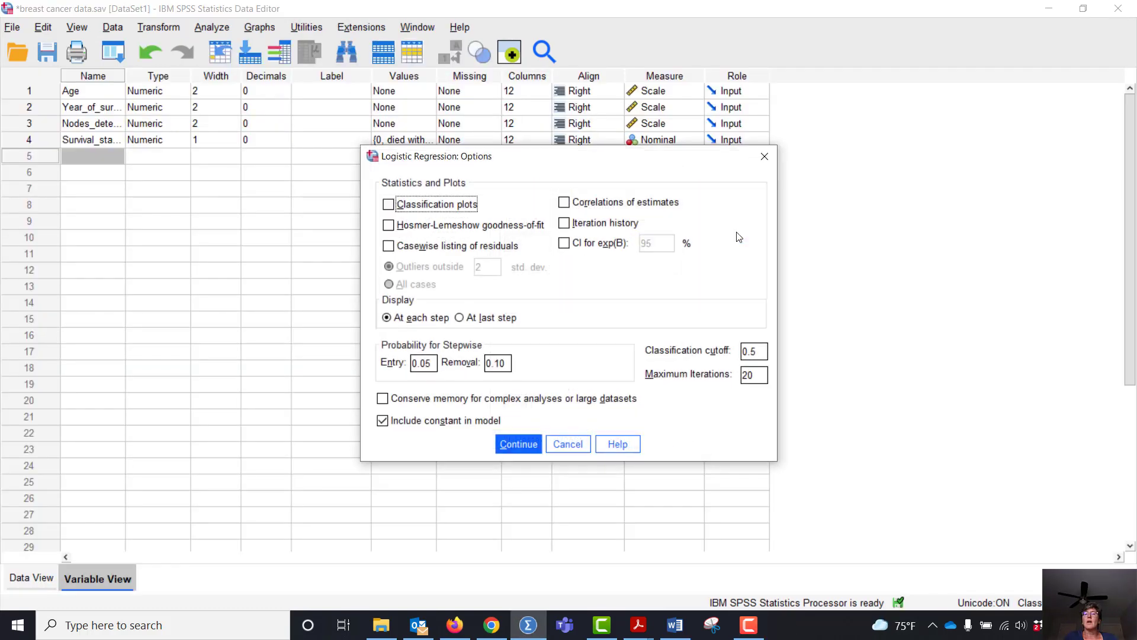
click(388, 205)
click(388, 225)
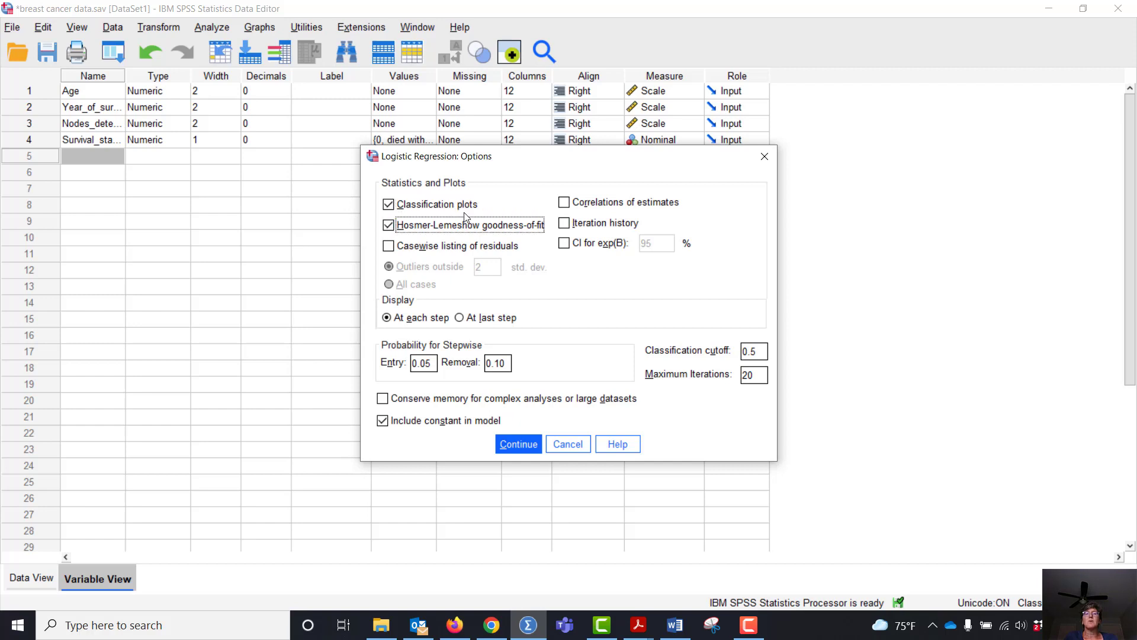
click(563, 243)
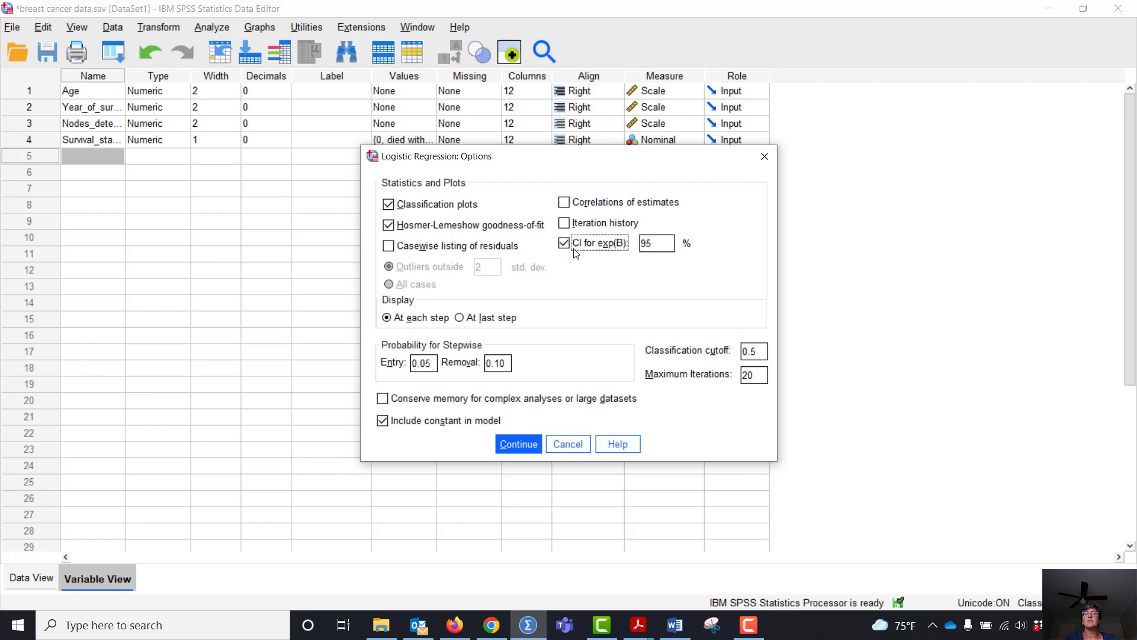
Step: Include a casewise listing of residuals for outliers outside 2 std. dev., display results at the last step only, and run the regression
click(432, 249)
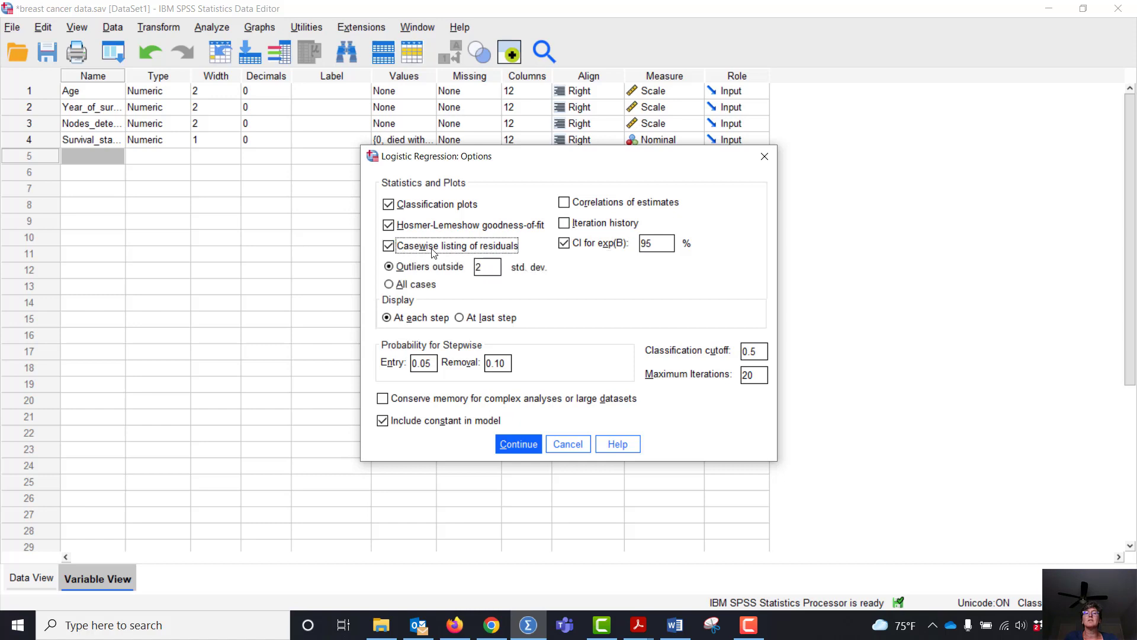
click(387, 249)
click(388, 248)
click(460, 318)
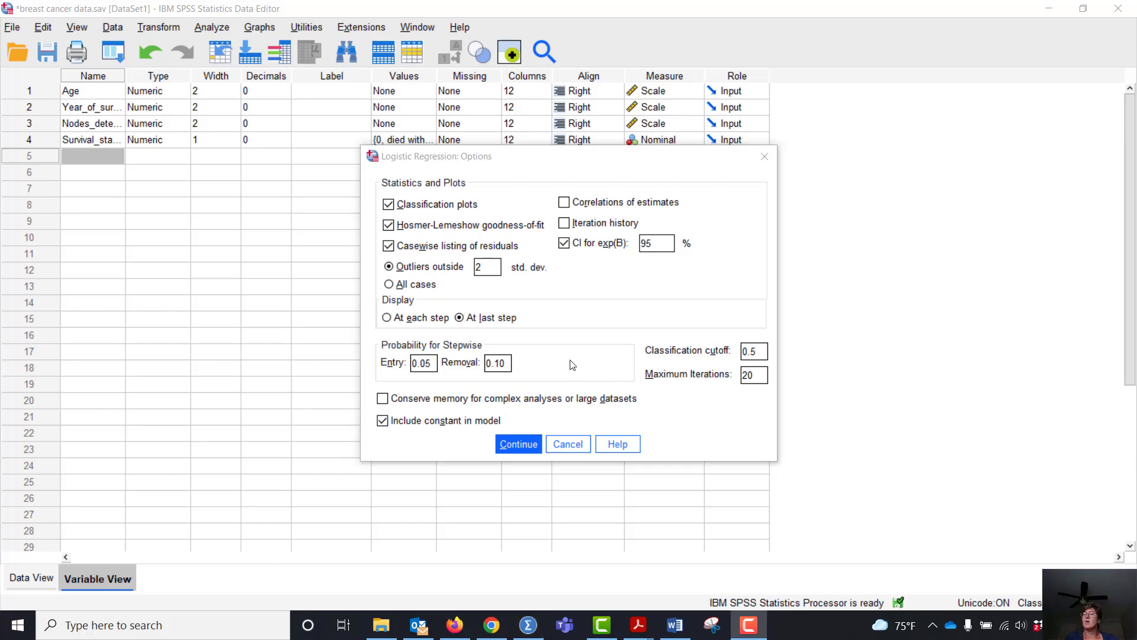
click(528, 448)
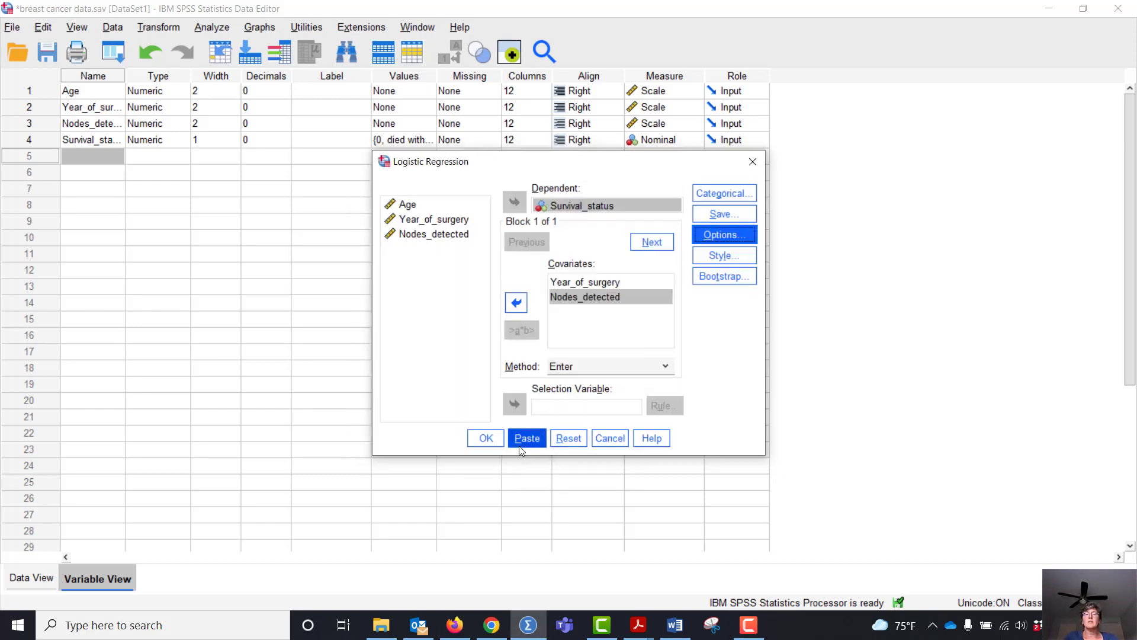
click(484, 438)
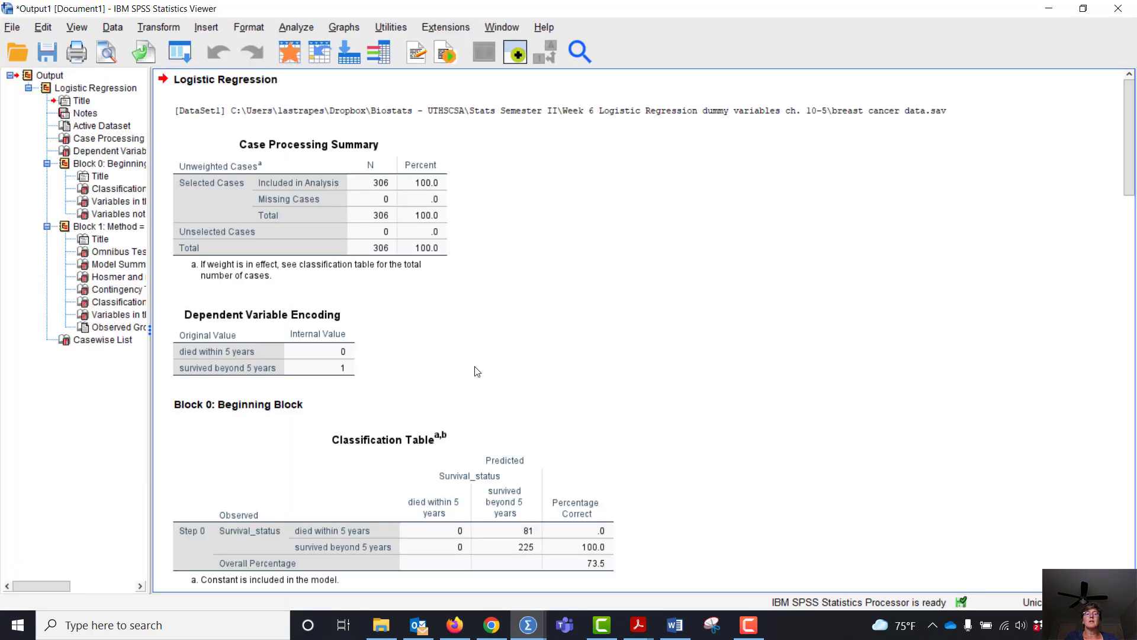
Step: Skim the logistic regression output and examine the dependent variable encoding and the Block 0 classification and variables tables
scroll(464, 376, down, 20)
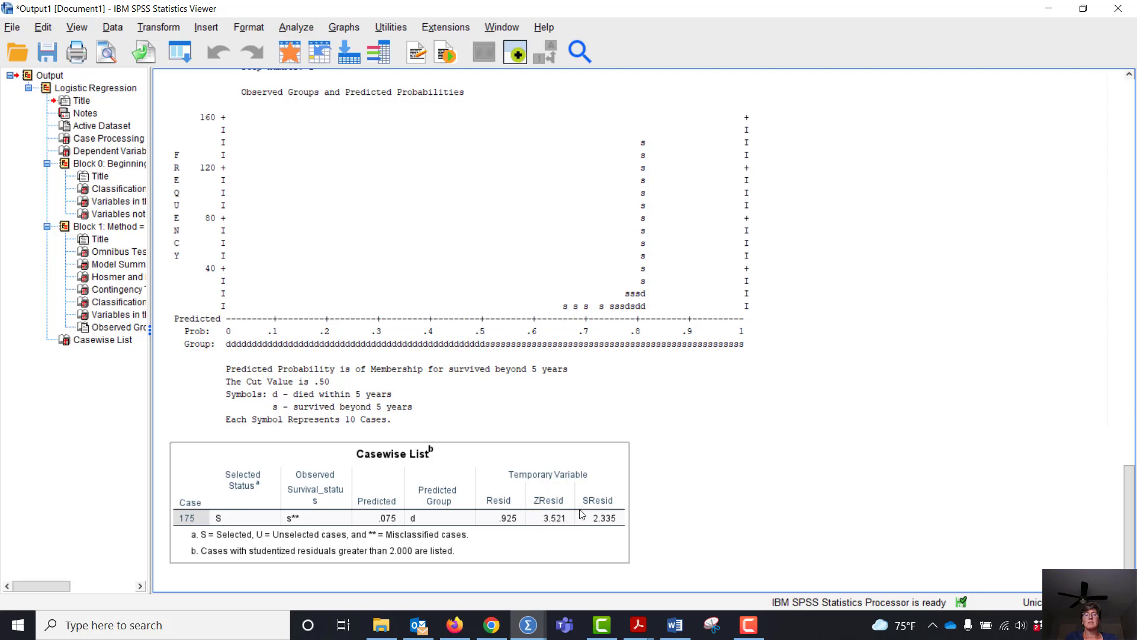
scroll(579, 466, up, 3)
scroll(577, 463, up, 15)
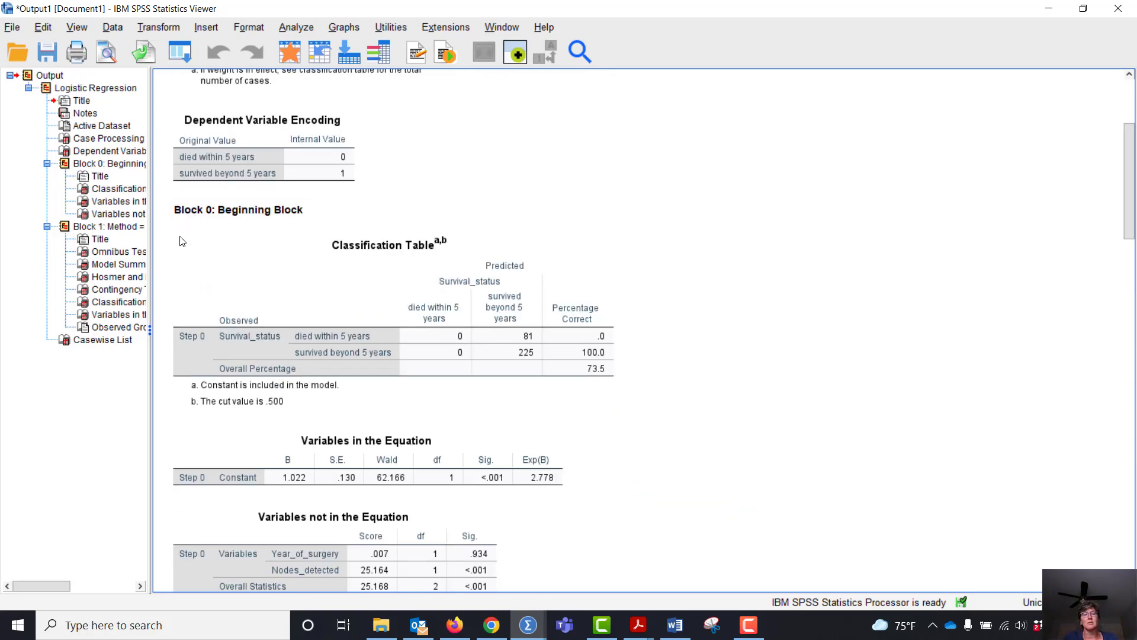
scroll(744, 310, down, 1)
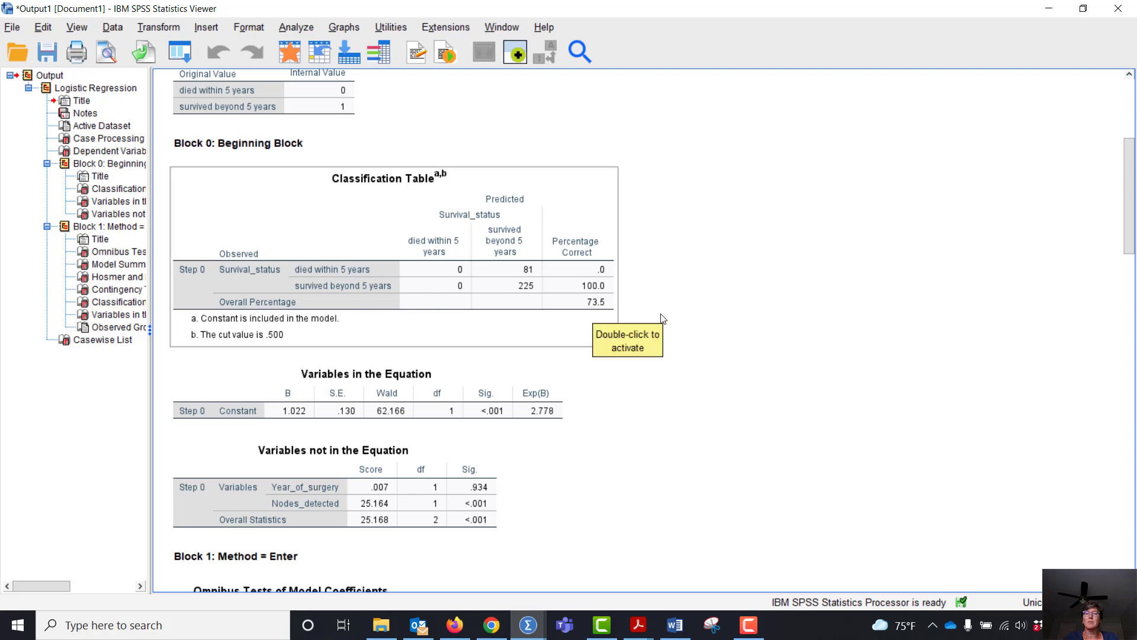
scroll(743, 337, down, 3)
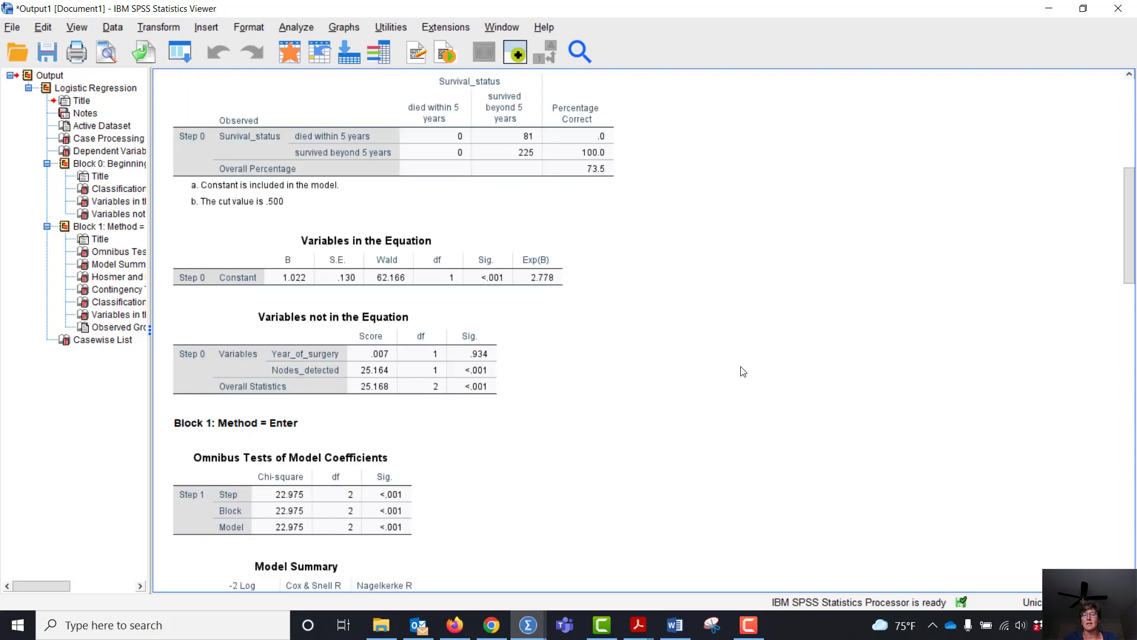
scroll(744, 370, down, 1)
scroll(744, 370, down, 2)
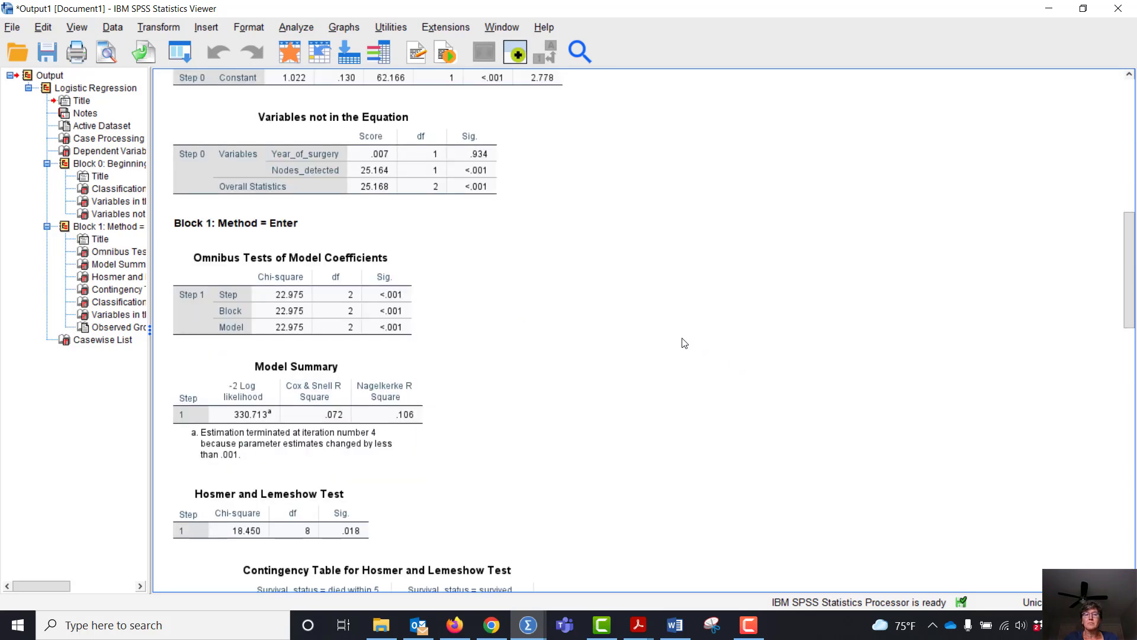
scroll(685, 344, down, 1)
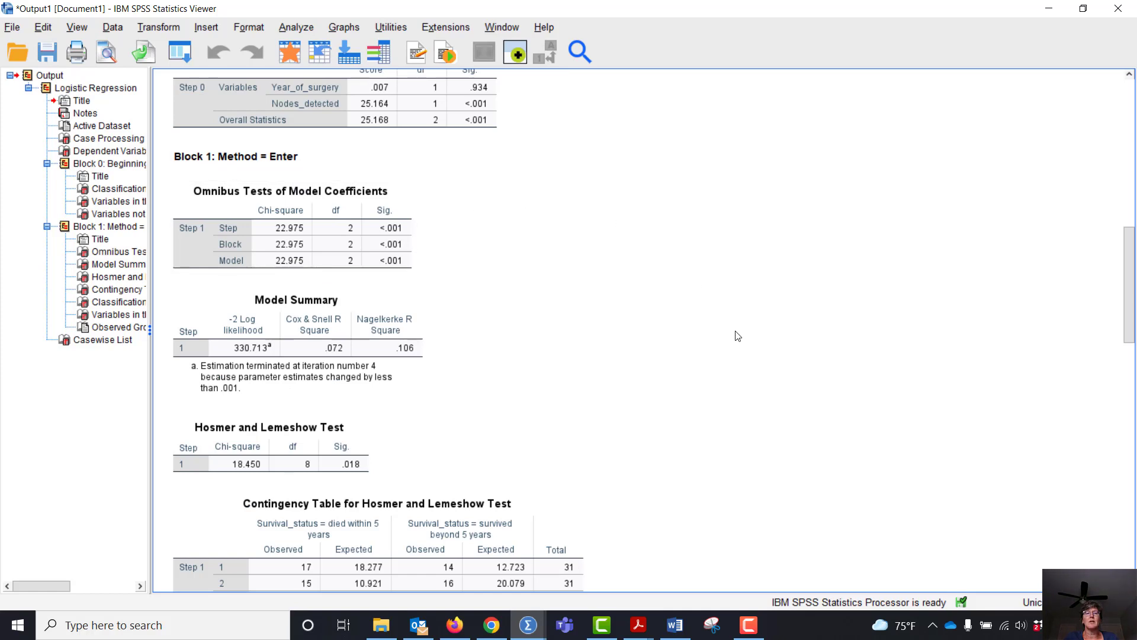
Step: Check the model significance in the Omnibus Tests, the Nagelkerke R Square in the Model Summary, and the Hosmer and Lemeshow Test
click(253, 261)
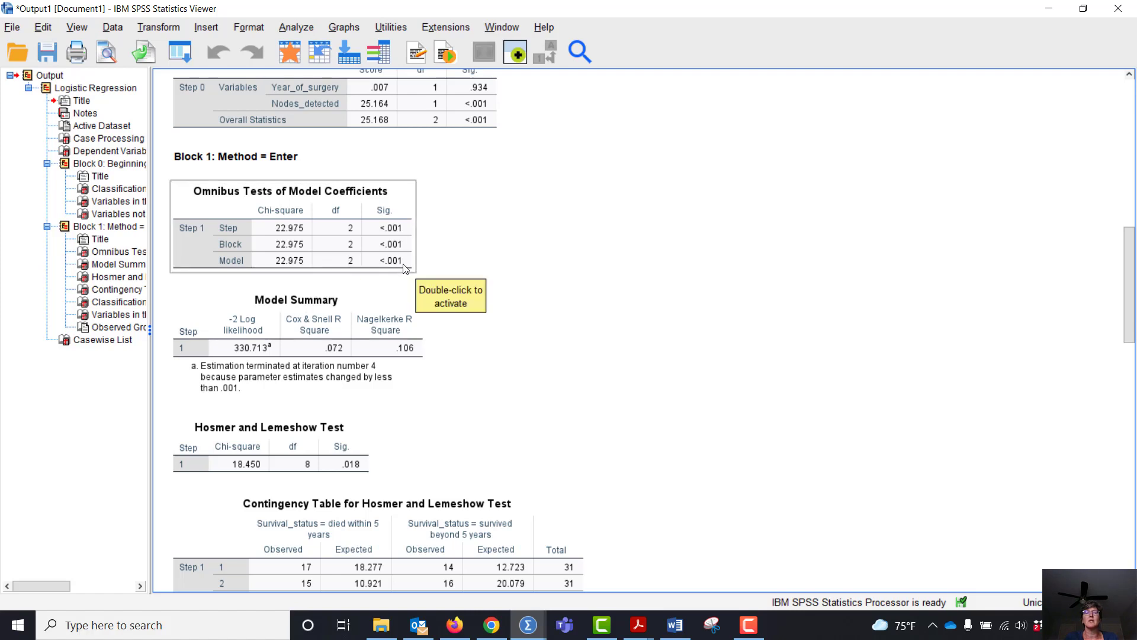
click(589, 289)
scroll(595, 304, down, 2)
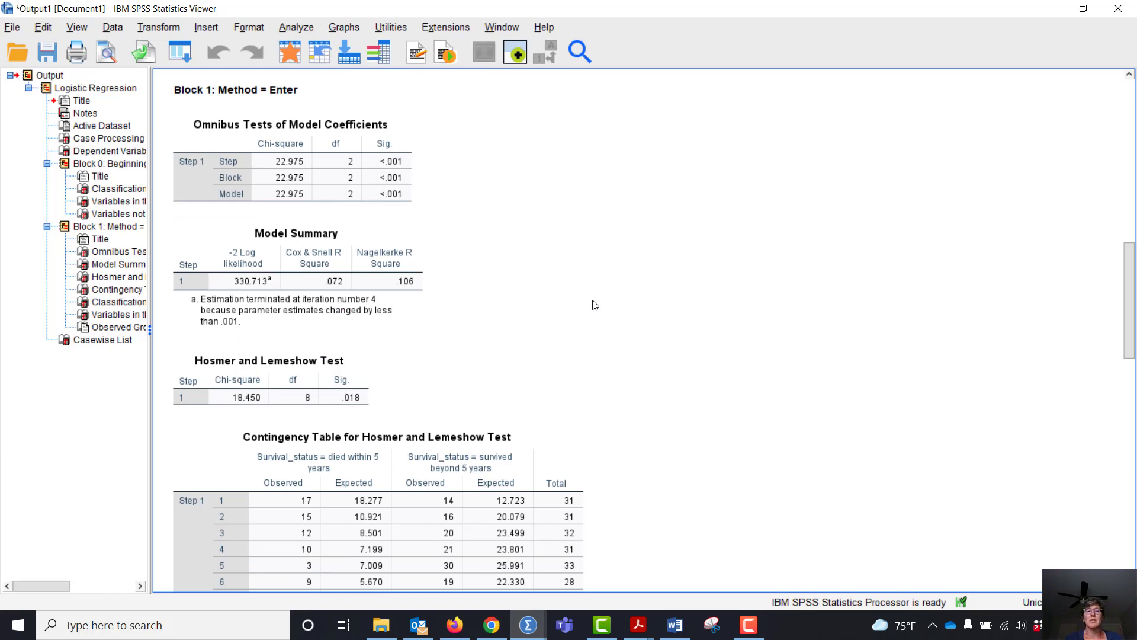
click(391, 283)
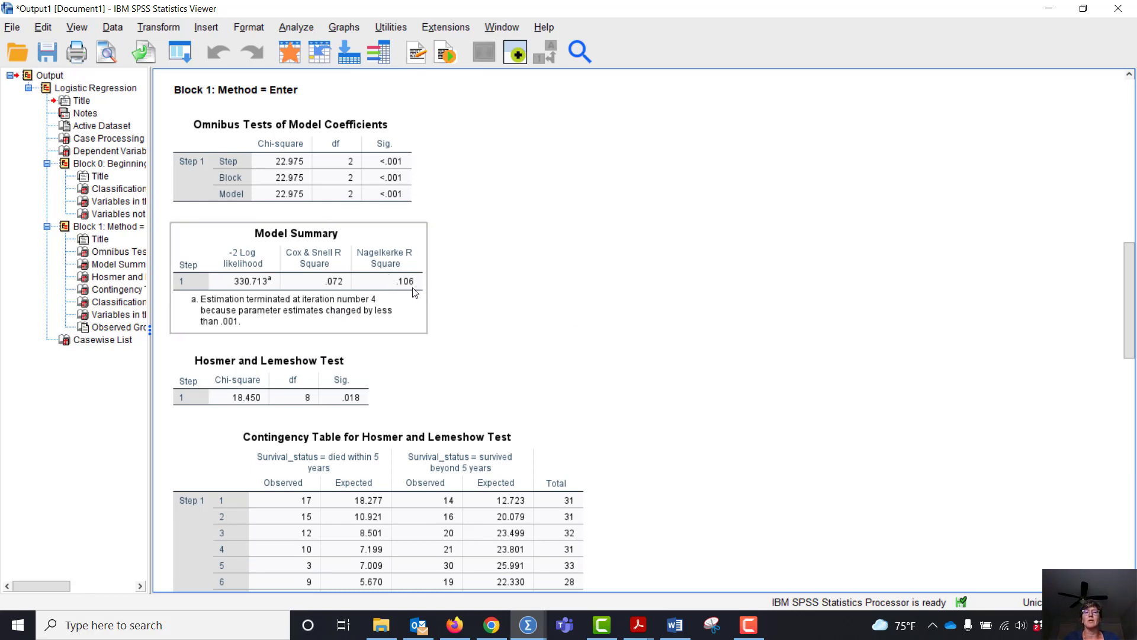
scroll(588, 332, down, 2)
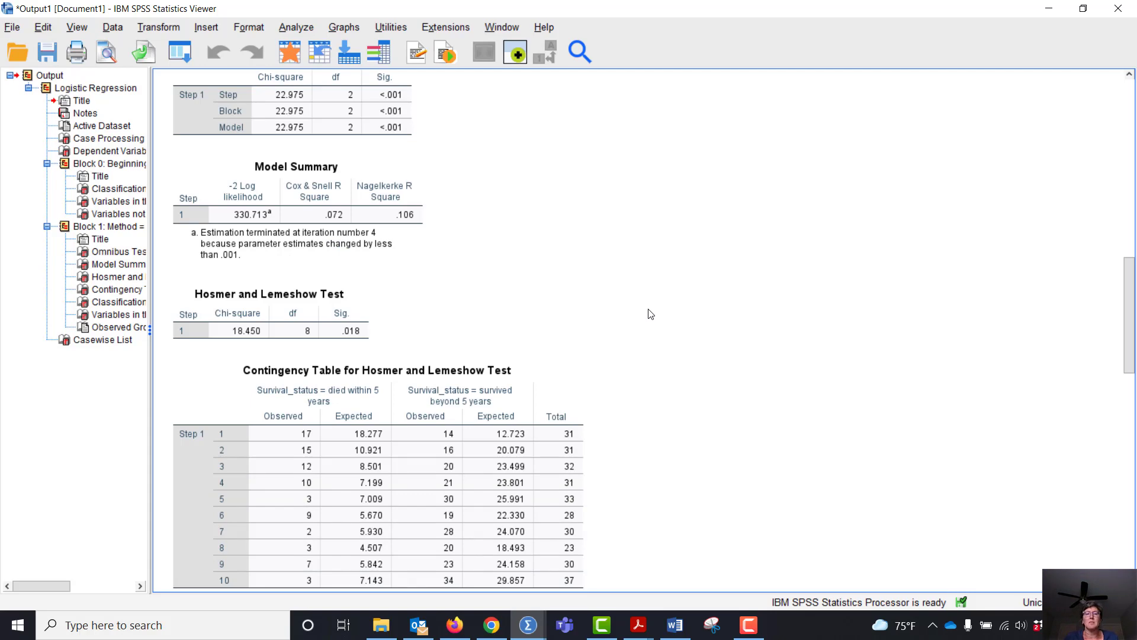
click(363, 342)
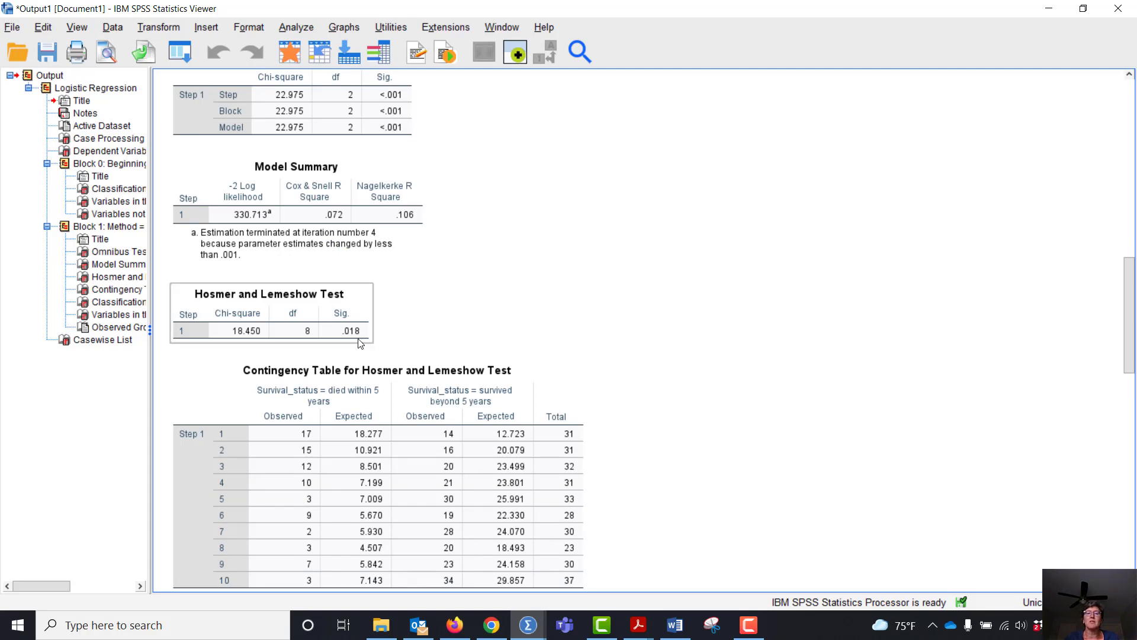
click(753, 277)
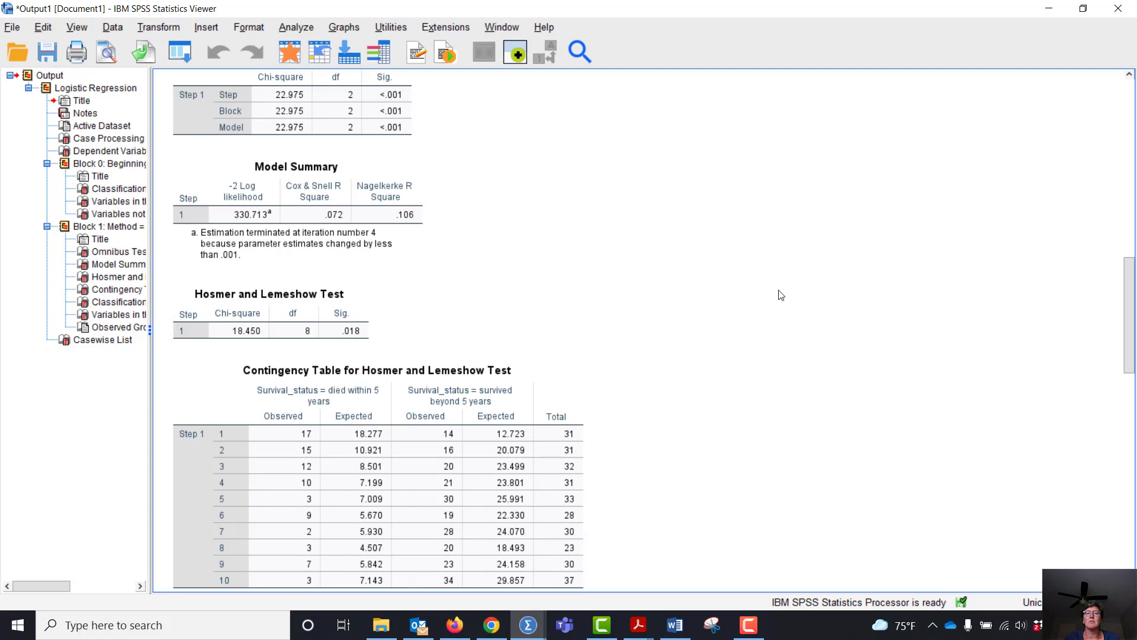
Step: Examine the Block 1 Classification Table and the significance and Exp(B) values of the predictors in the Variables in the Equation table
scroll(752, 312, down, 5)
scroll(751, 358, down, 3)
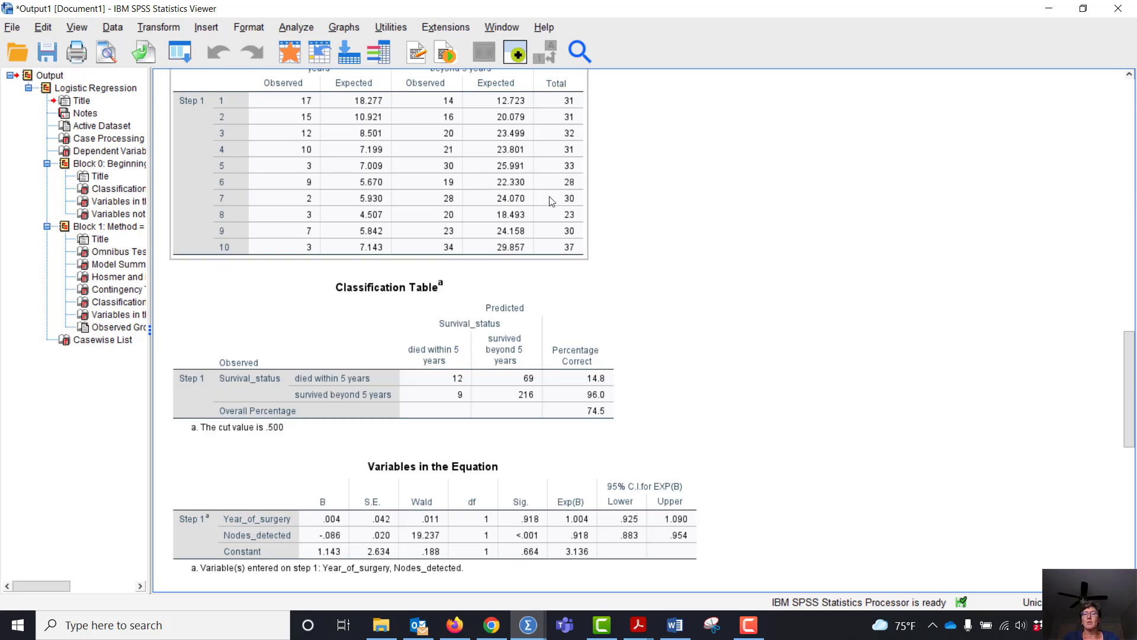
scroll(706, 290, down, 3)
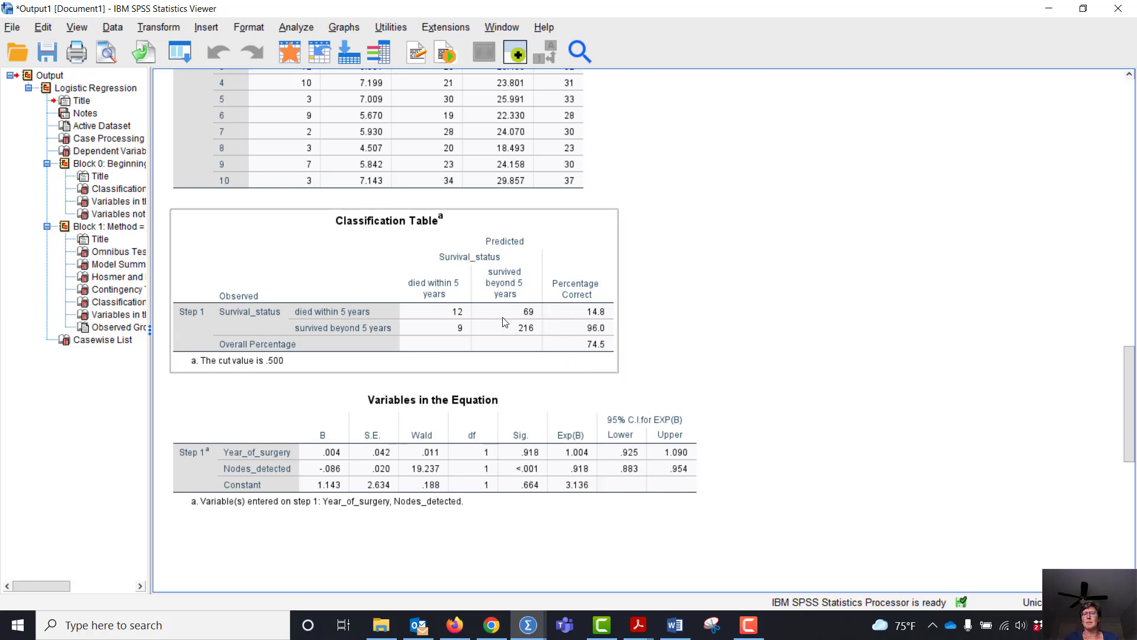
scroll(752, 377, down, 3)
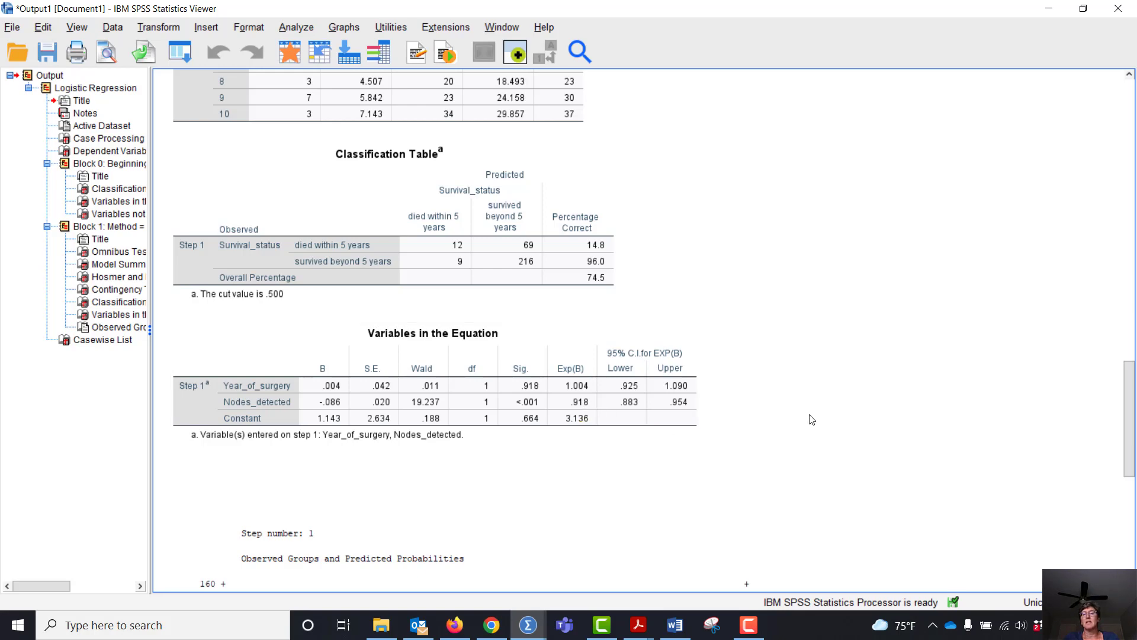
scroll(794, 423, up, 3)
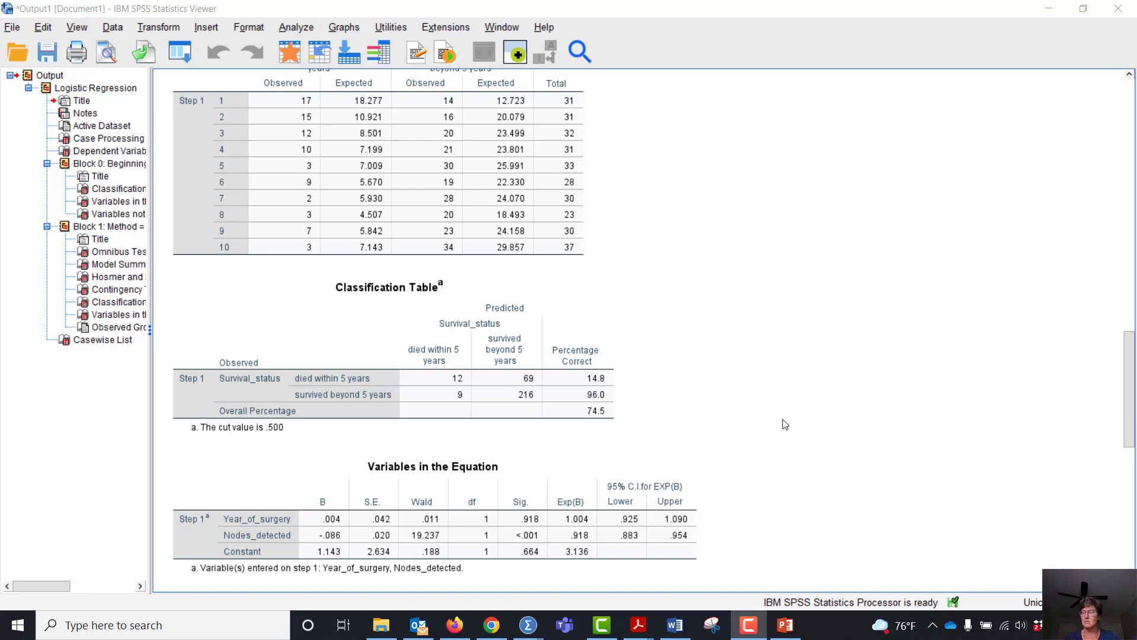
click(520, 398)
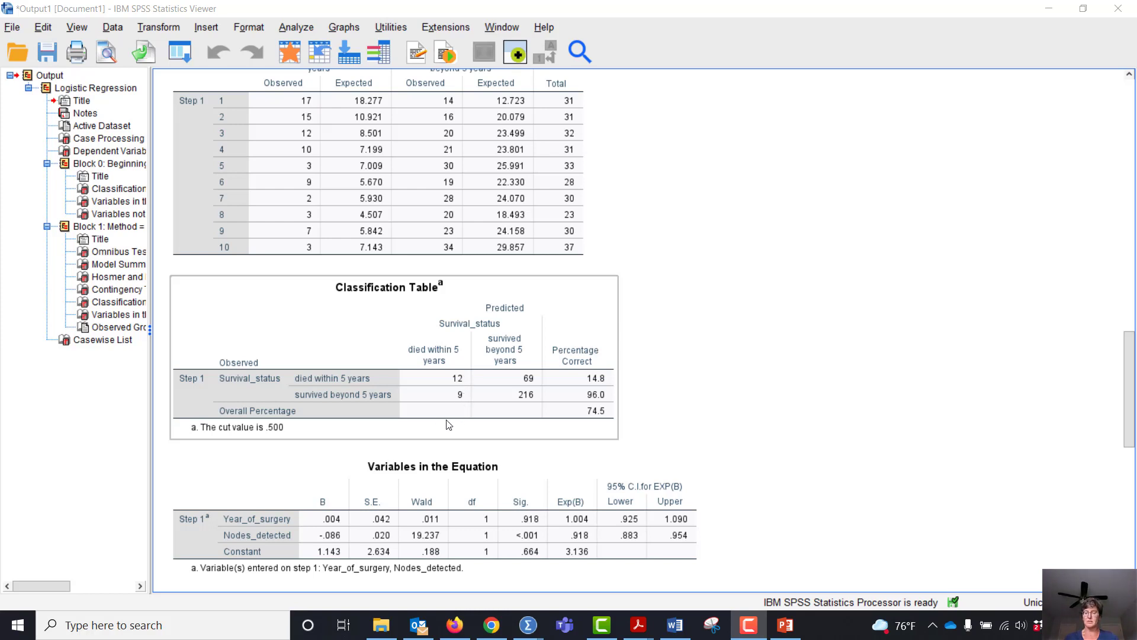
click(699, 404)
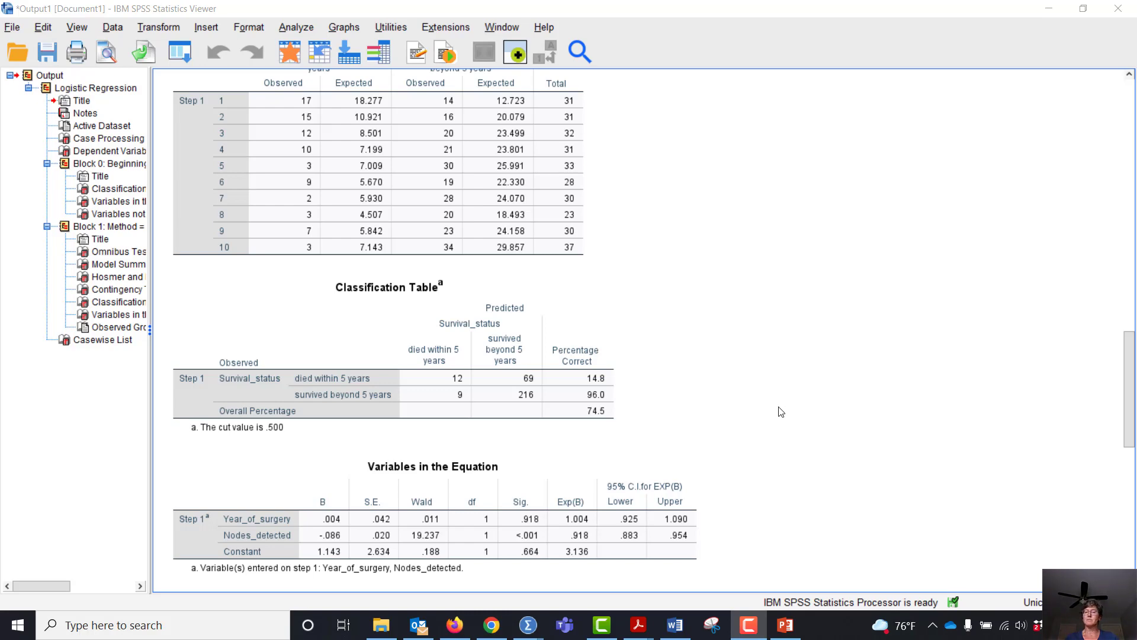
scroll(788, 411, down, 3)
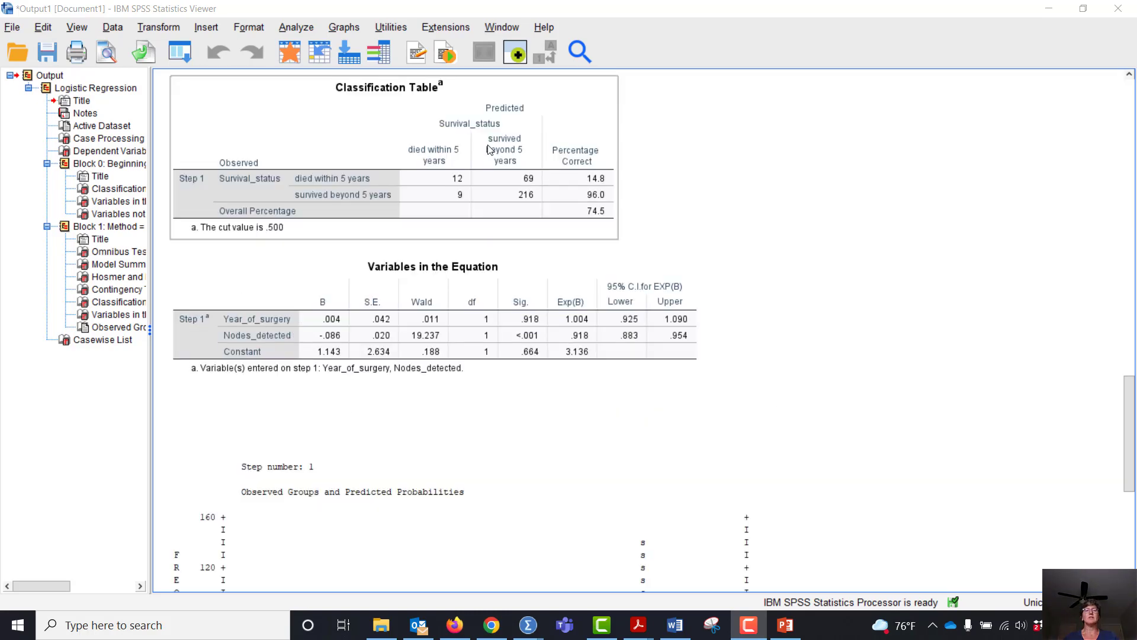
Step: Start a ROC Curve analysis with PRE_1 as the test variable and Survival_status as the state variable
click(298, 27)
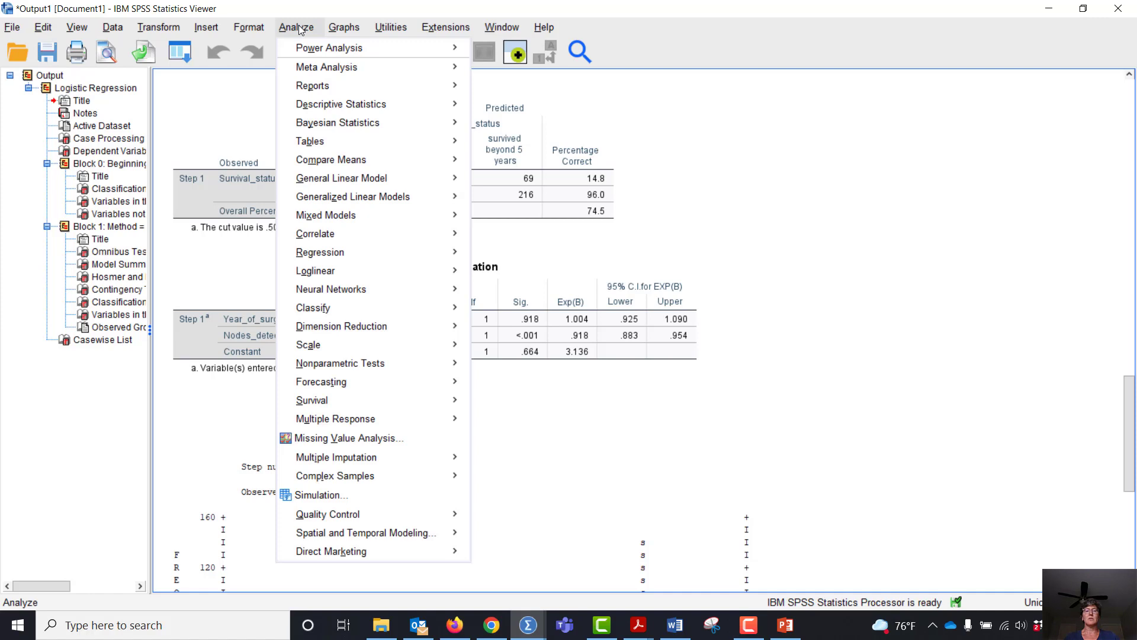
mouse_move(315, 311)
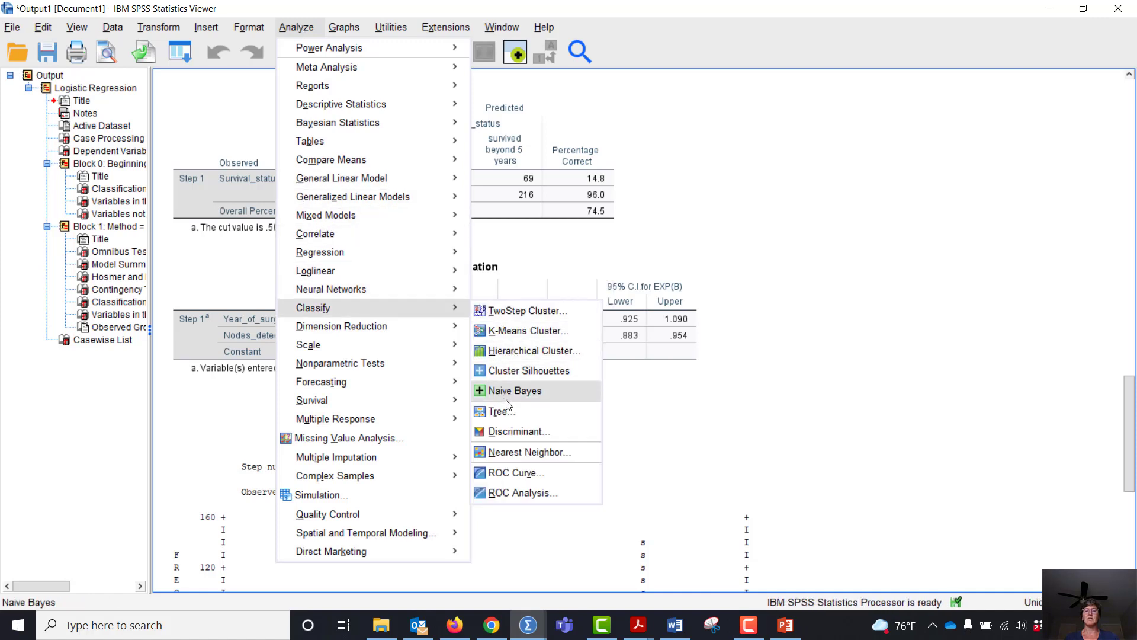
click(513, 473)
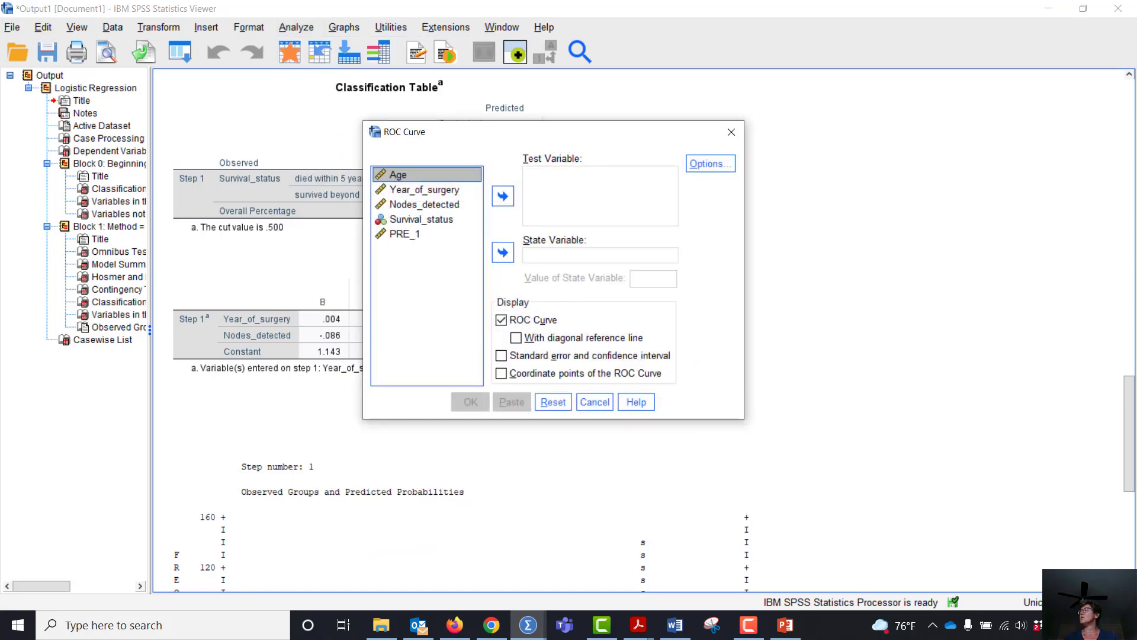
click(405, 233)
click(503, 196)
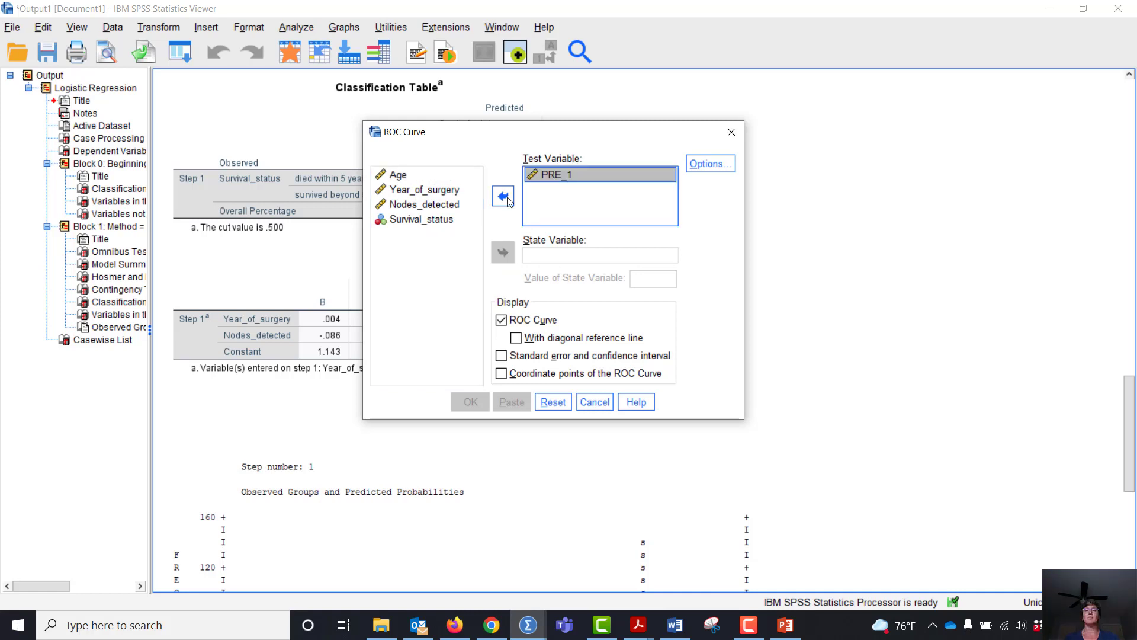
click(563, 185)
click(439, 220)
click(501, 254)
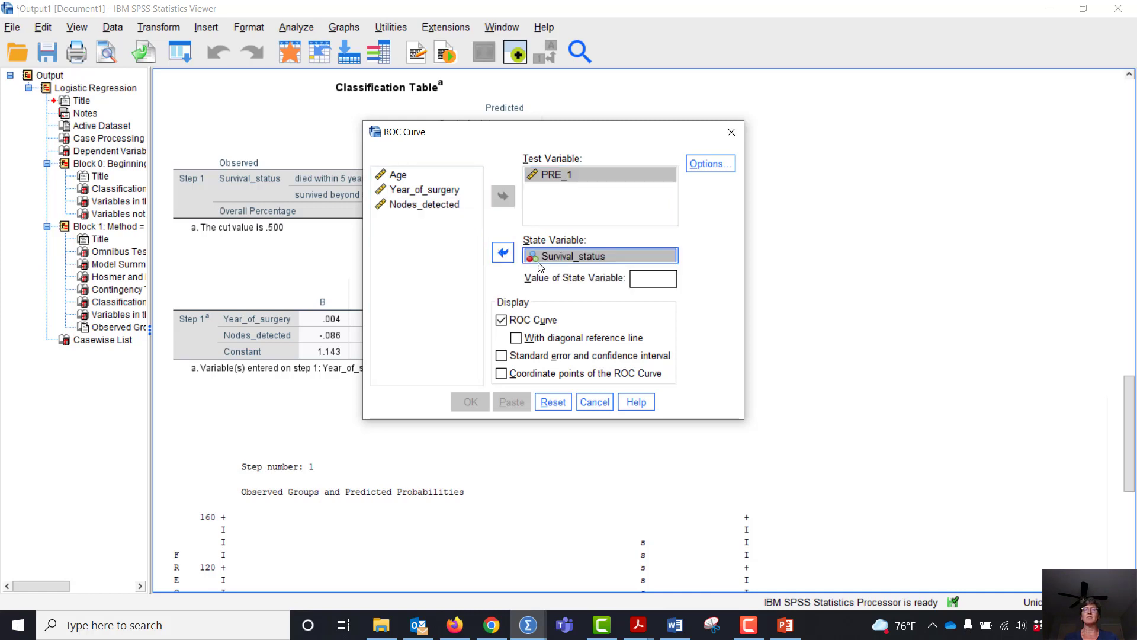
Step: Set the state variable value to 1, include the diagonal reference line, standard error and confidence interval, and run the ROC curve with default options
click(633, 278)
text(1)
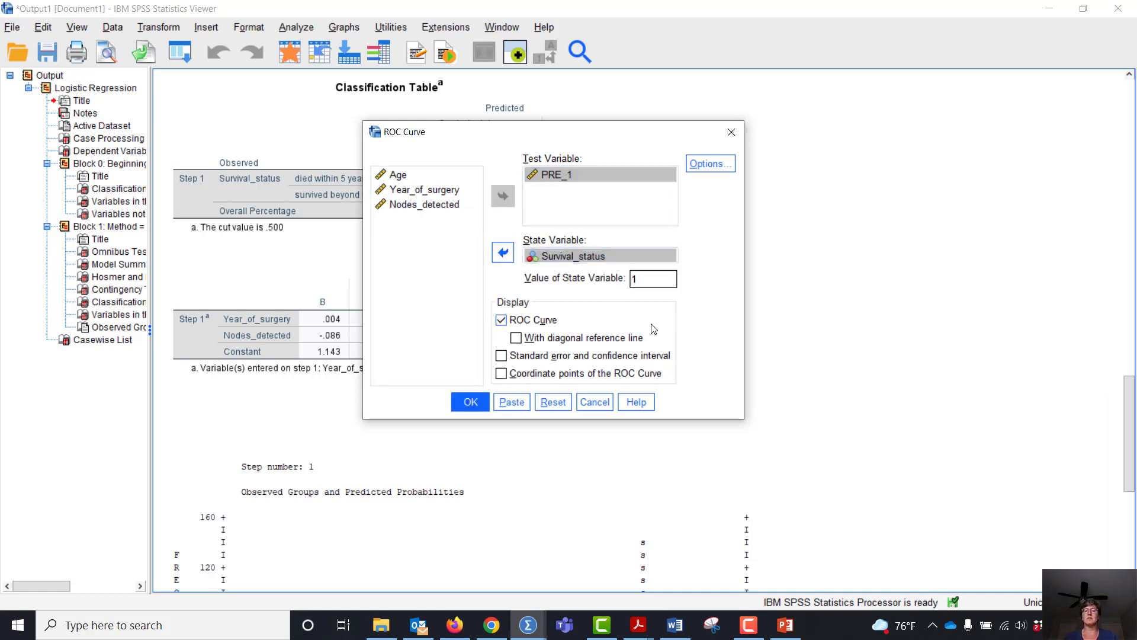
click(517, 341)
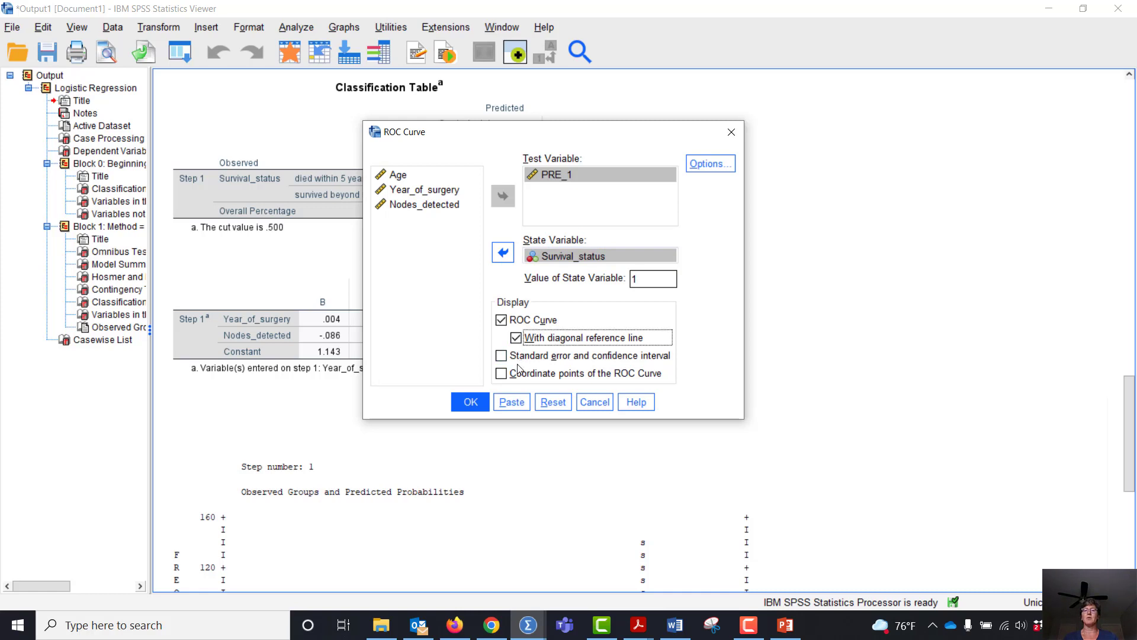
click(503, 356)
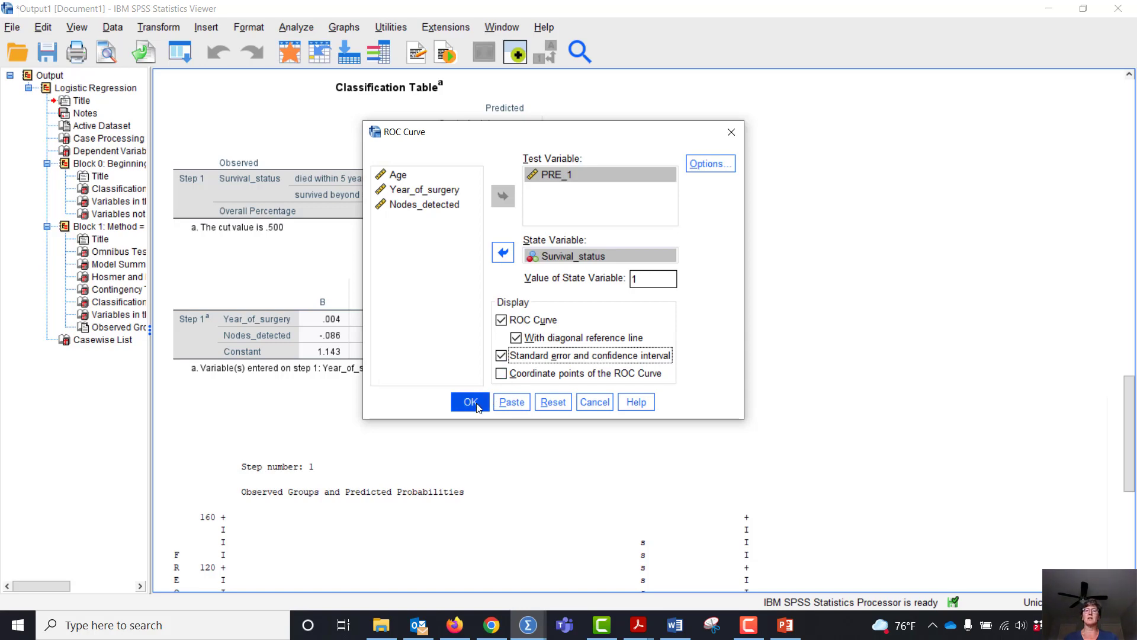
click(720, 167)
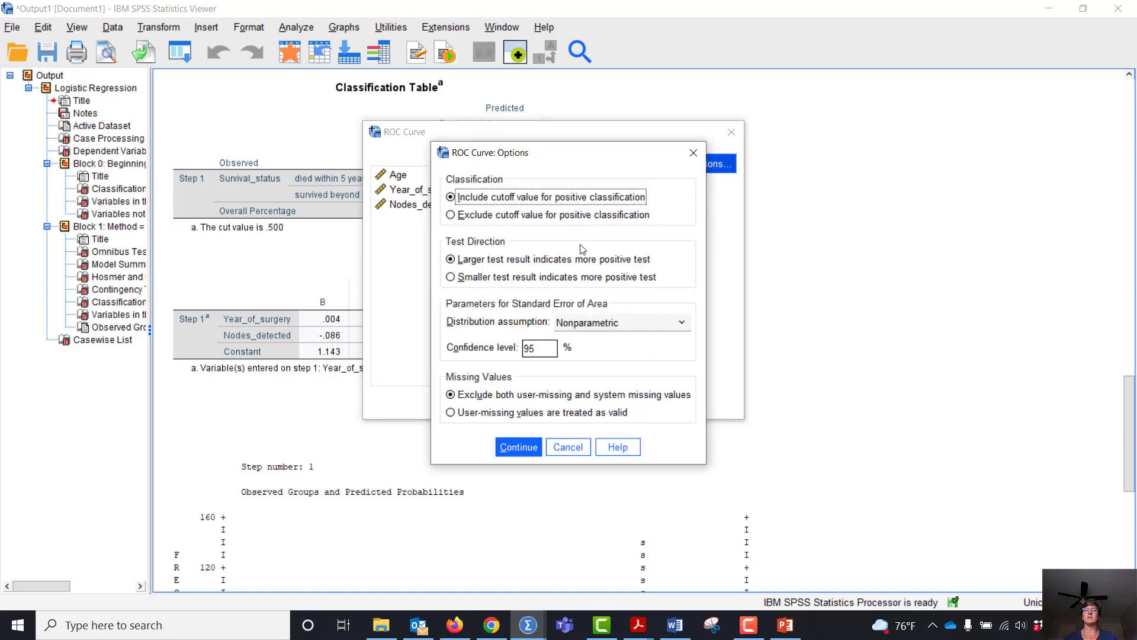
click(507, 442)
click(473, 402)
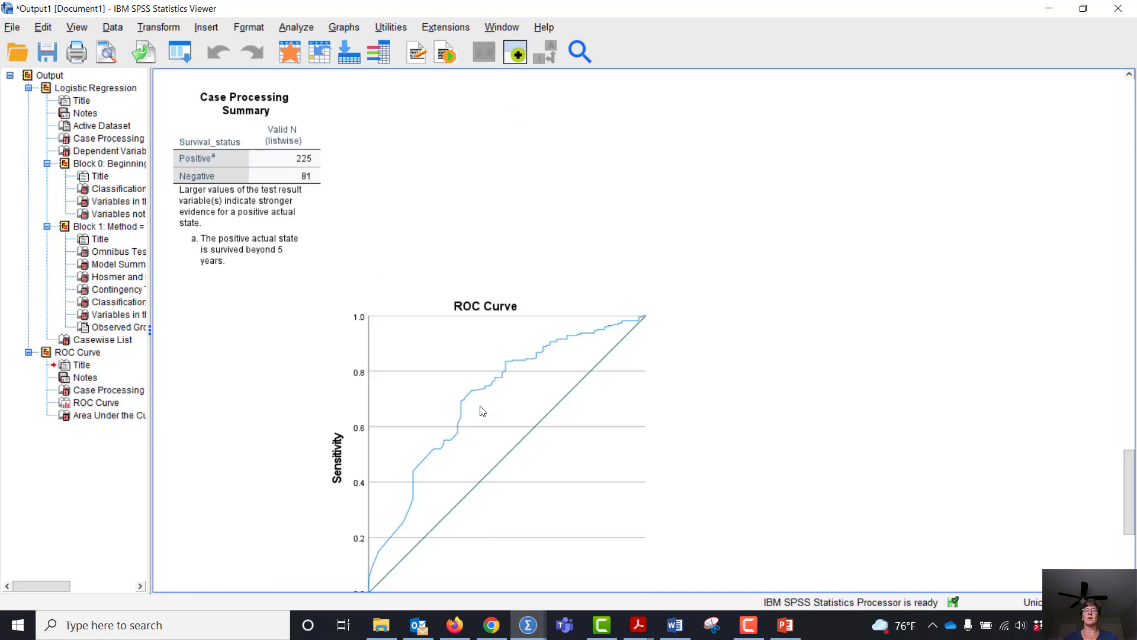
Step: Review the ROC curve plot and the Area Under the Curve table with its confidence interval
scroll(482, 411, up, 5)
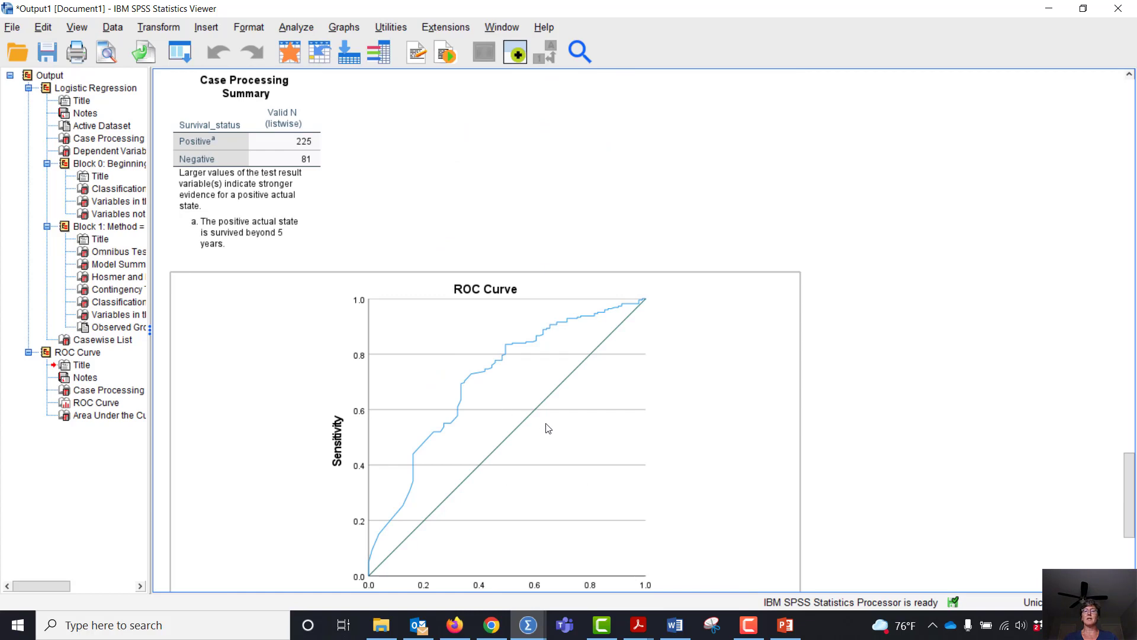
scroll(548, 430, down, 2)
scroll(696, 397, down, 2)
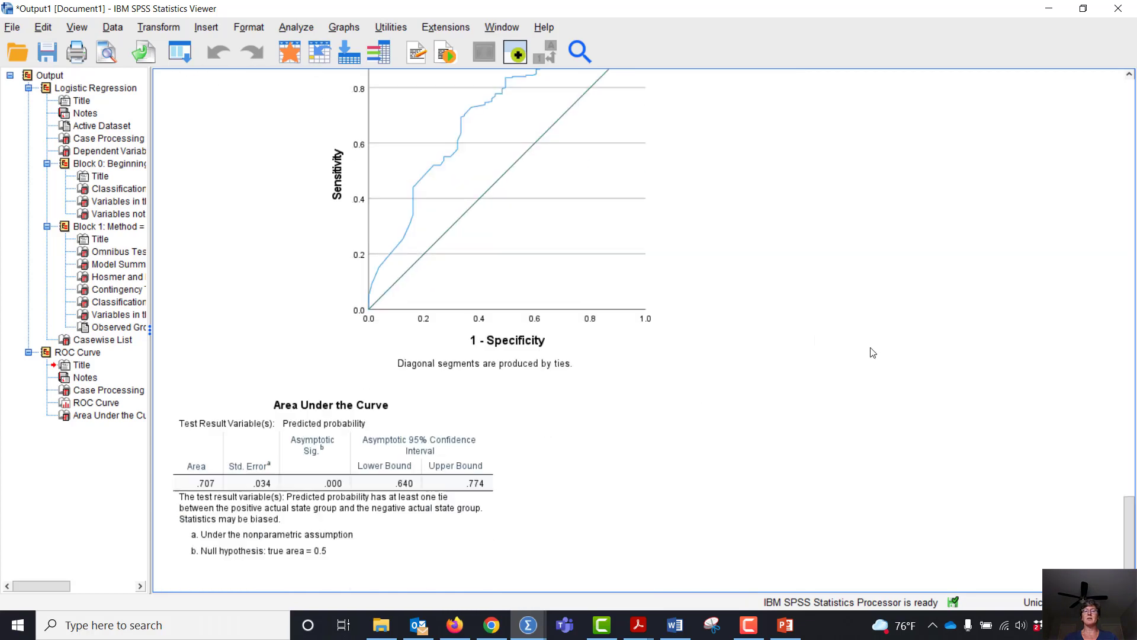